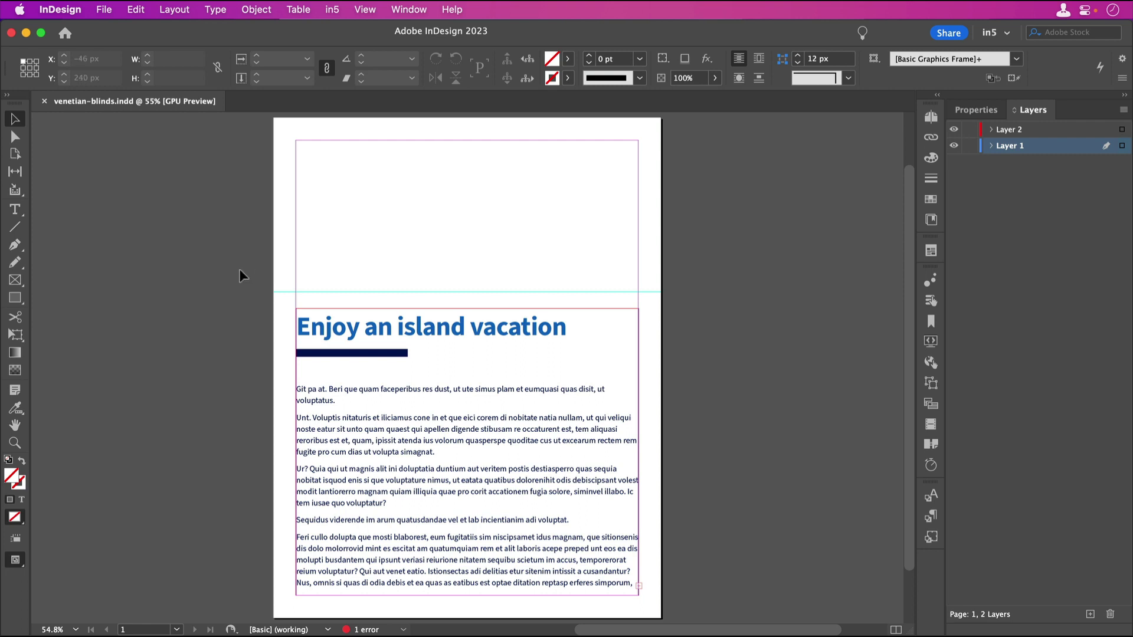
Draw a row of seven side-by-side rectangle frames filling the margin area above the guide, about 541 by 240 px overall
{"action": "left_click", "coordinate": [15, 281]}
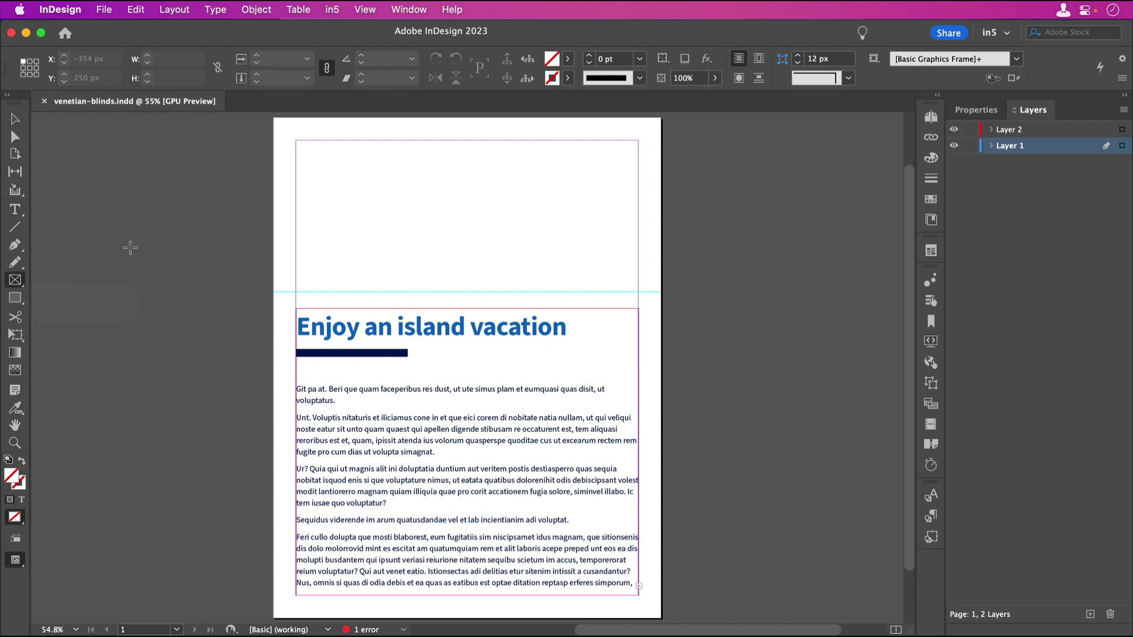
{"action": "left_click_drag", "start_coordinate": [296, 140], "coordinate": [641, 291]}
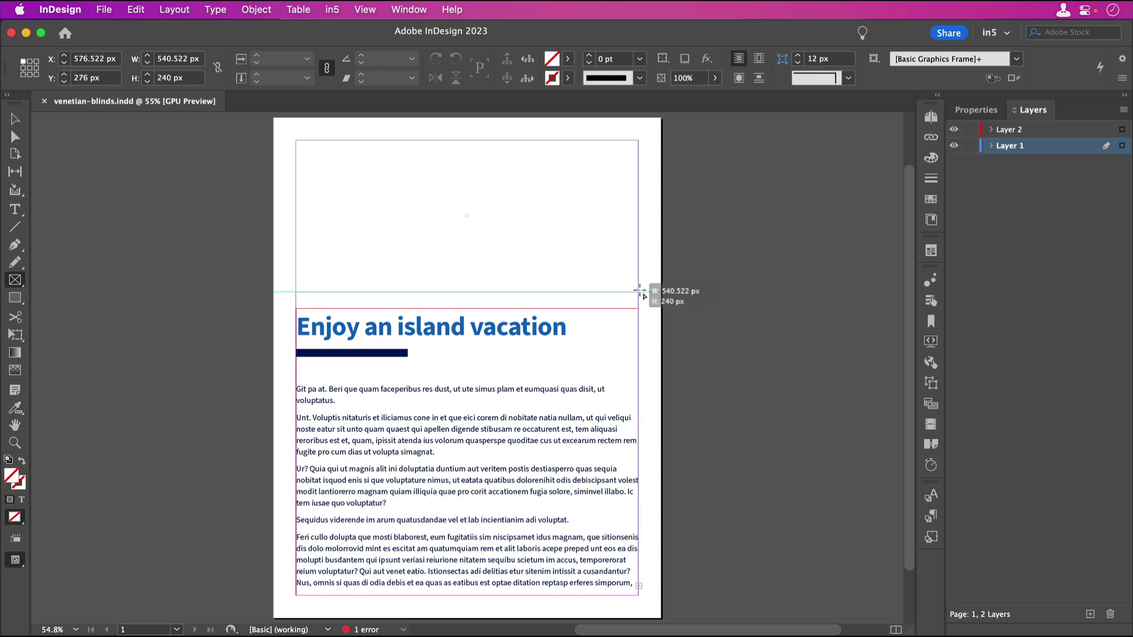
{"action": "key", "text": "Right"}
{"action": "key", "text": "Right"}
{"action": "key", "text": "Right"}
{"action": "key", "text": "Right"}
{"action": "key", "text": "Right"}
{"action": "left_click_drag", "start_coordinate": [641, 291], "coordinate": [641, 291]}
{"action": "key", "text": "Right"}
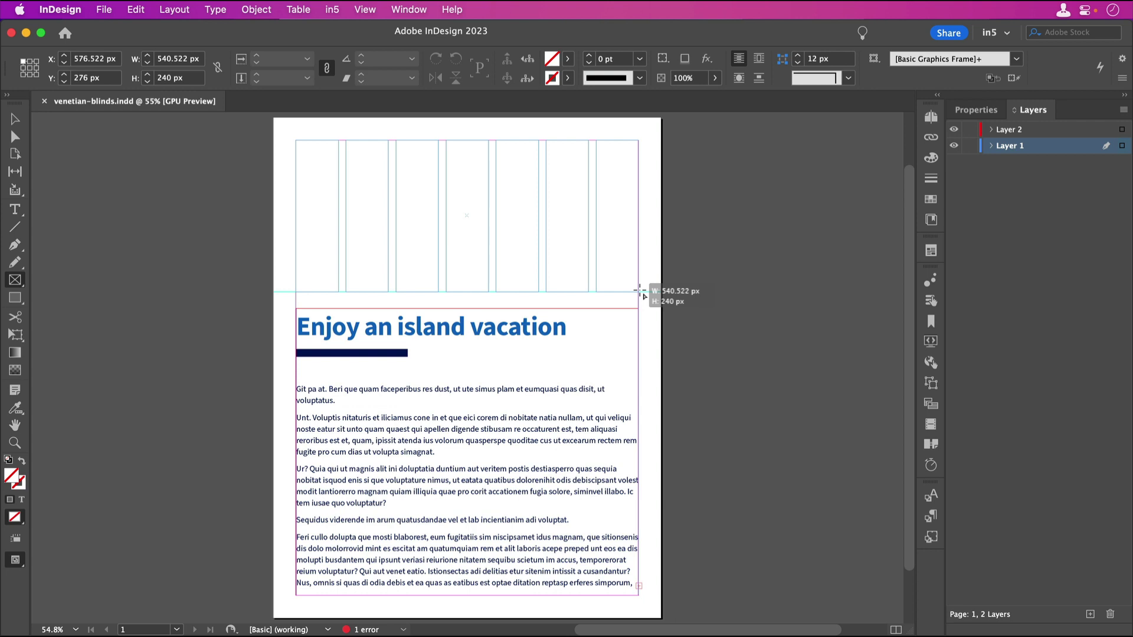
Close the gutters between the seven frames completely and finish drawing the row
{"action": "key", "text": "super+Left"}
{"action": "key", "text": "super+Left"}
{"action": "key", "text": "super+Left"}
{"action": "key", "text": "super+Left"}
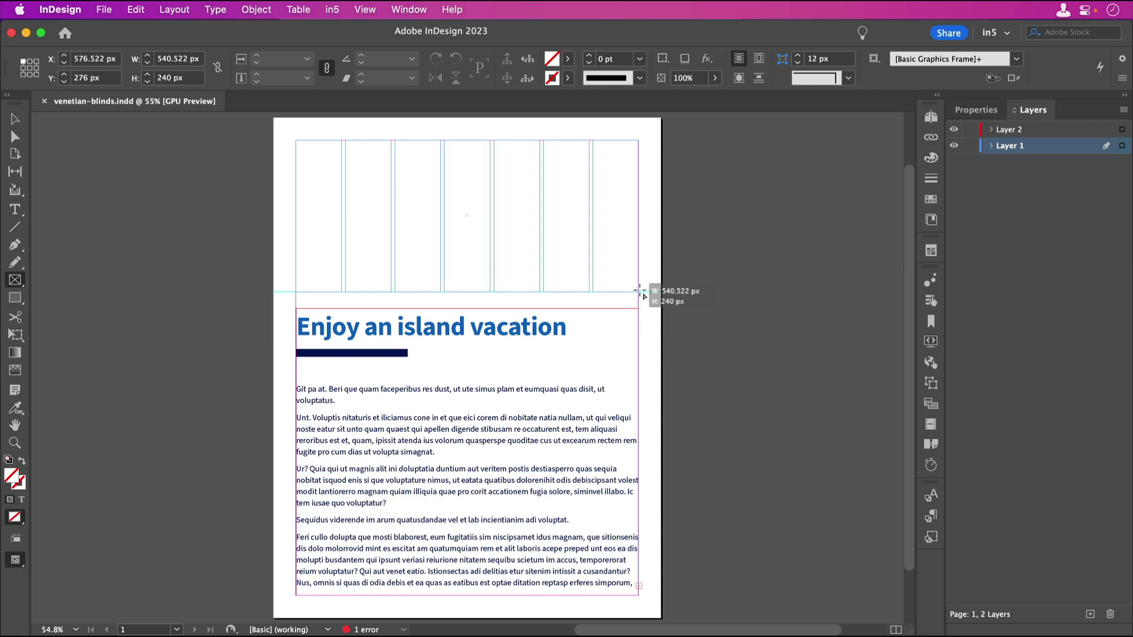
{"action": "key", "text": "super+Left"}
{"action": "key", "text": "super+Left"}
{"action": "key", "text": "super+Left"}
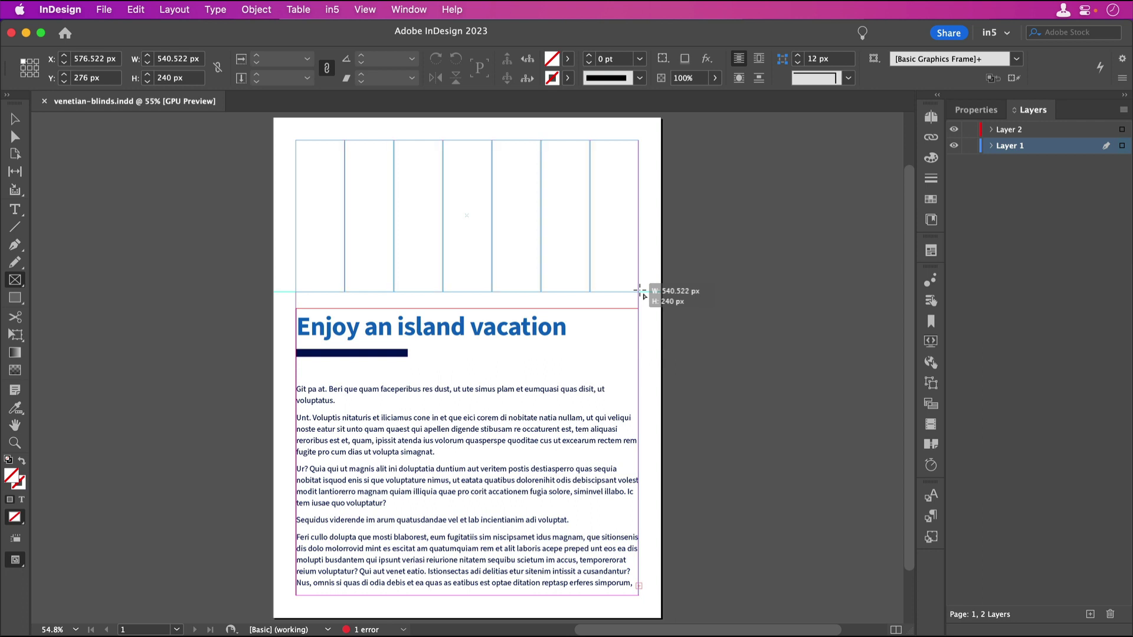
{"action": "left_click_drag", "start_coordinate": [640, 290], "coordinate": [642, 292]}
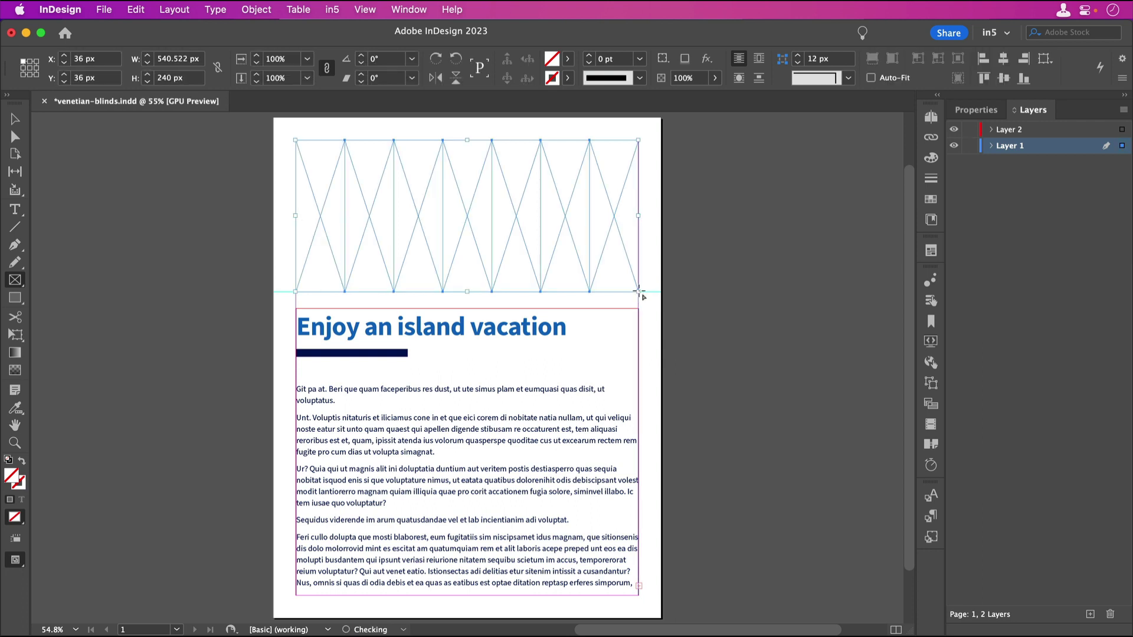
Duplicate the seven frames in place onto a new layer above Layer 1, and hide the new layer
{"action": "left_click", "coordinate": [1090, 615]}
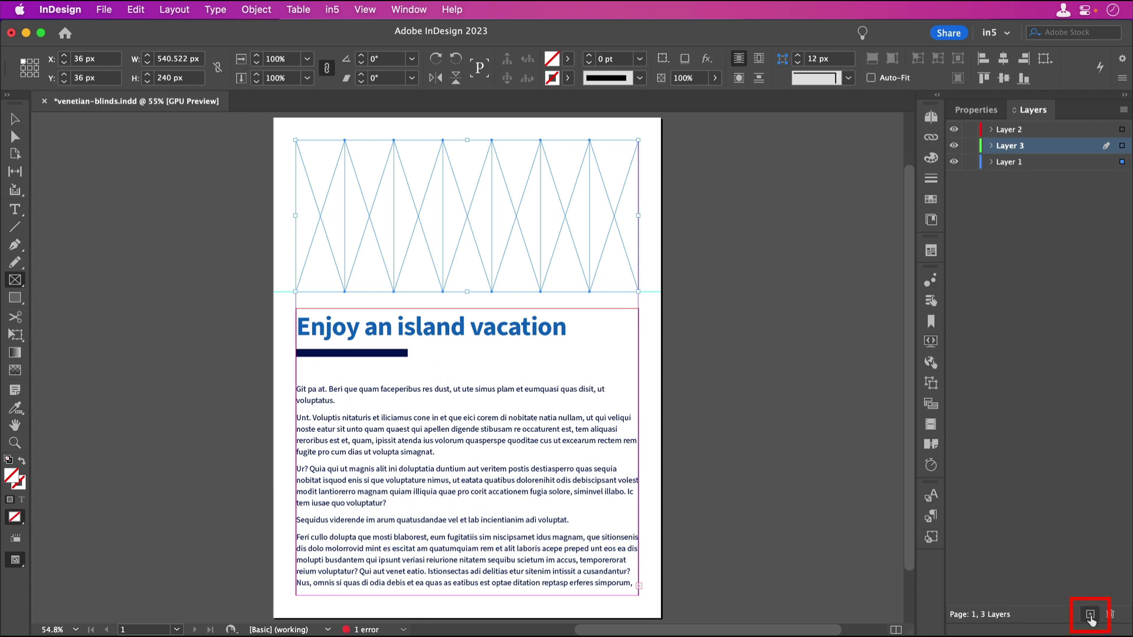
{"action": "right_click", "coordinate": [741, 428]}
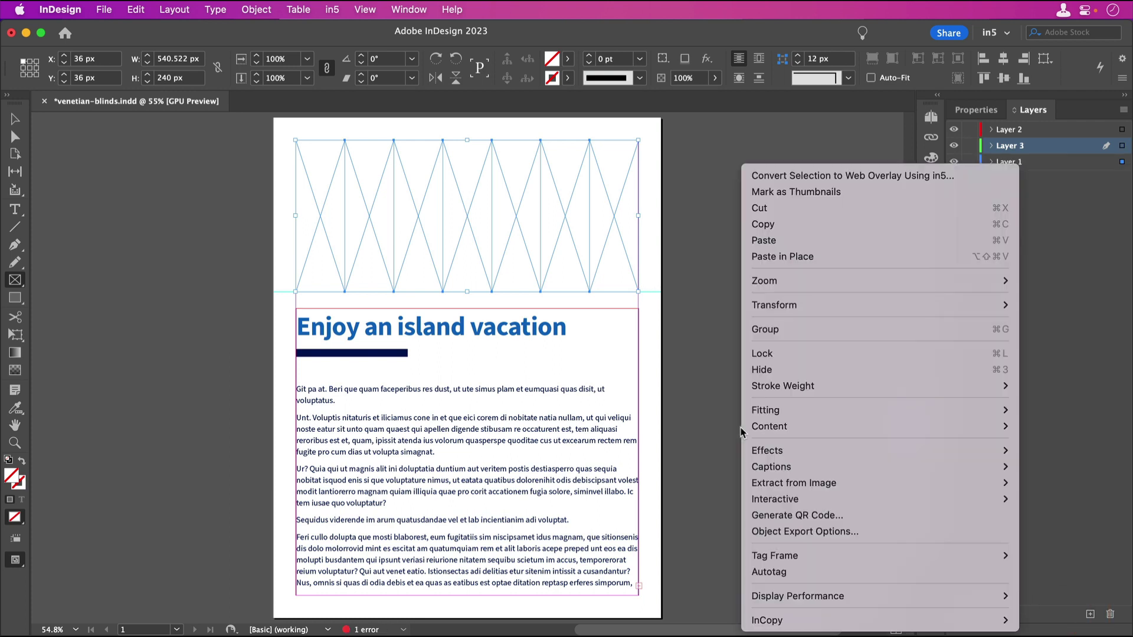
{"action": "left_click", "coordinate": [775, 258]}
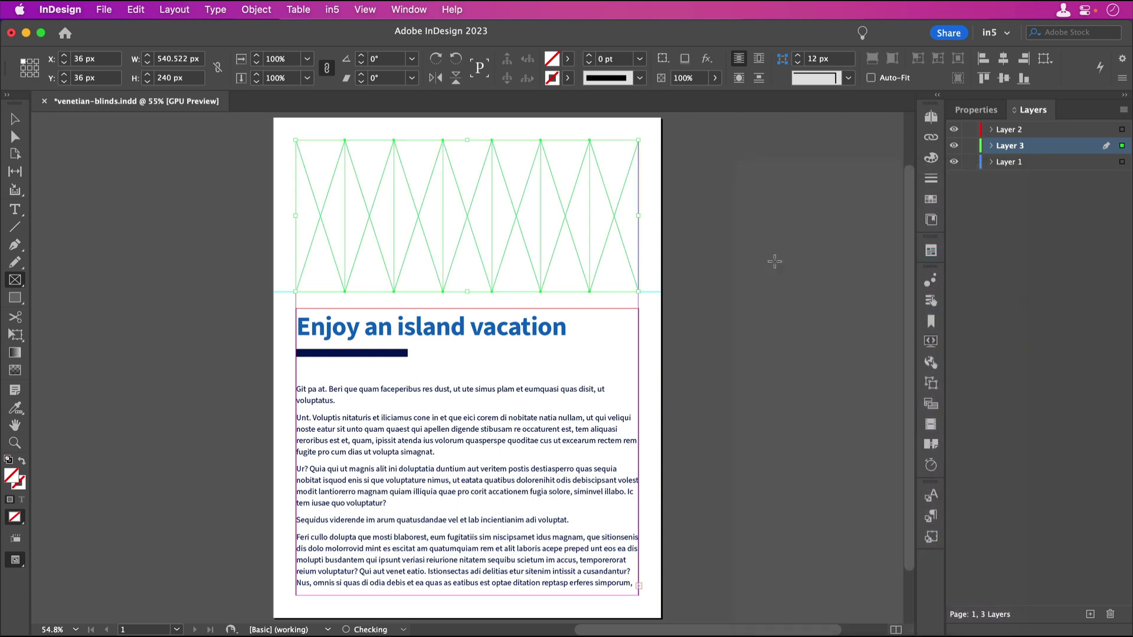
{"action": "left_click", "coordinate": [953, 146]}
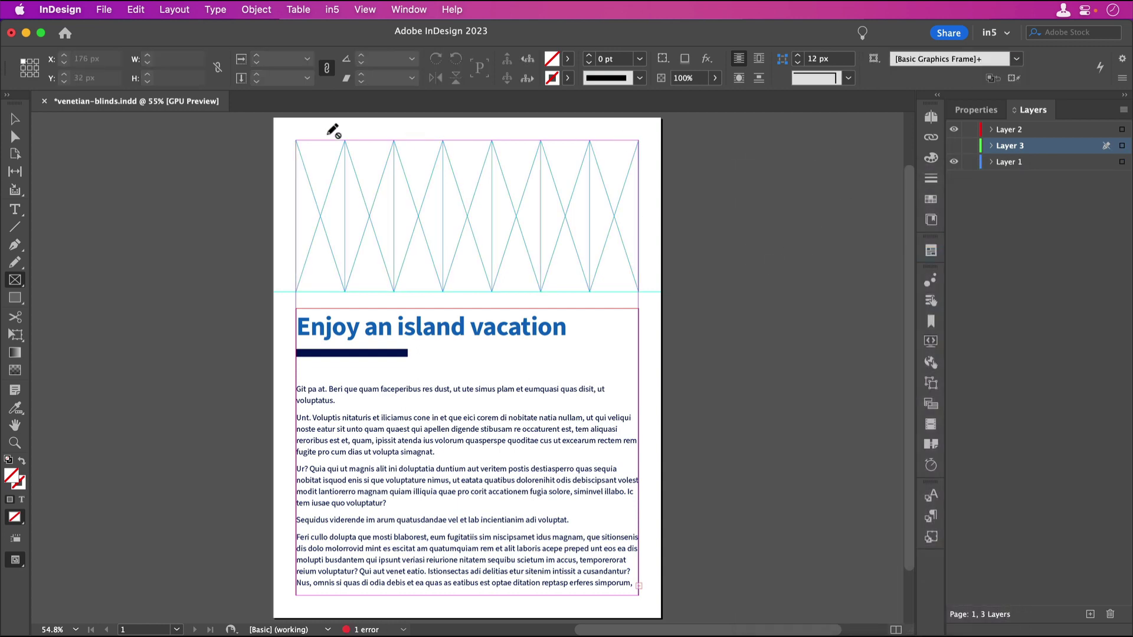
Select all seven frames on Layer 1 and combine them into one compound path
{"action": "left_click", "coordinate": [15, 125]}
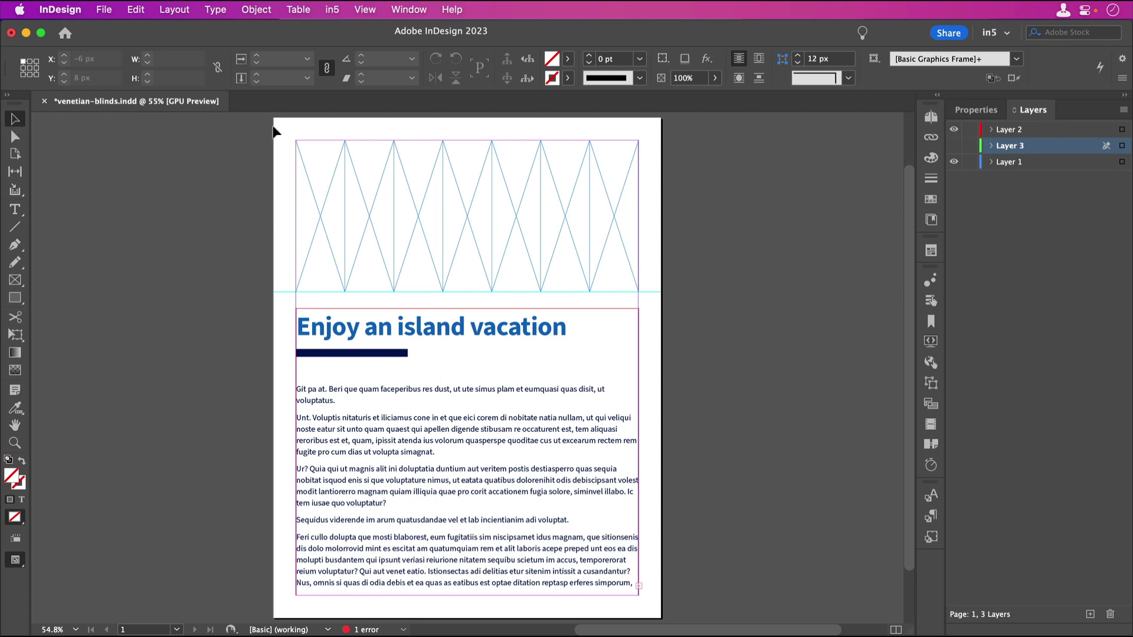
{"action": "left_click_drag", "start_coordinate": [276, 126], "coordinate": [699, 201]}
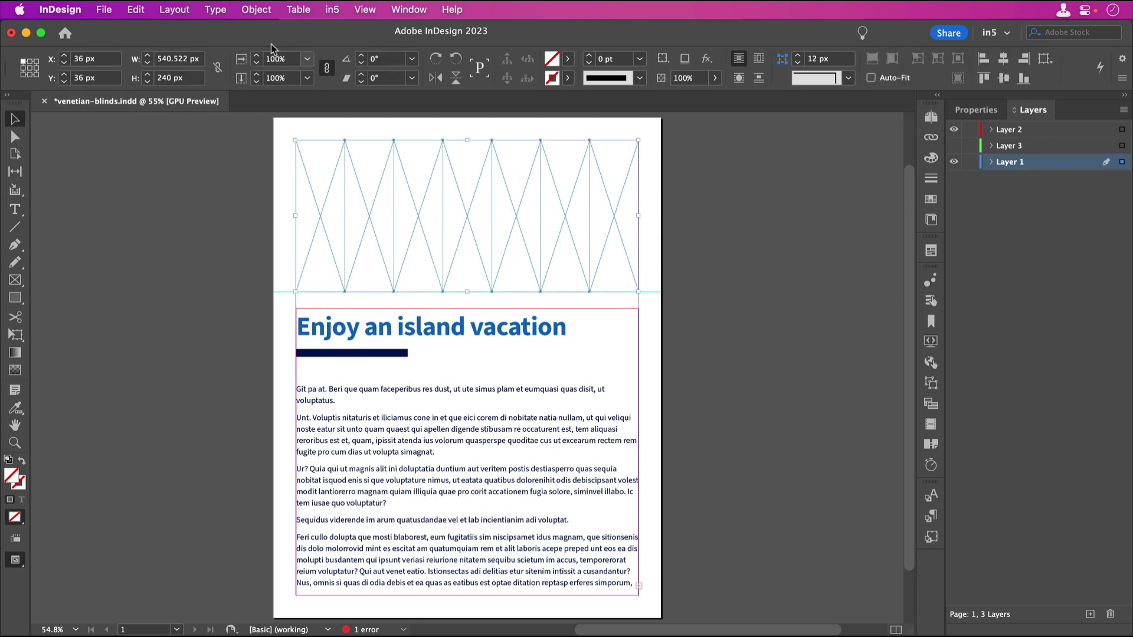
{"action": "left_click", "coordinate": [251, 11]}
{"action": "mouse_move", "coordinate": [392, 546]}
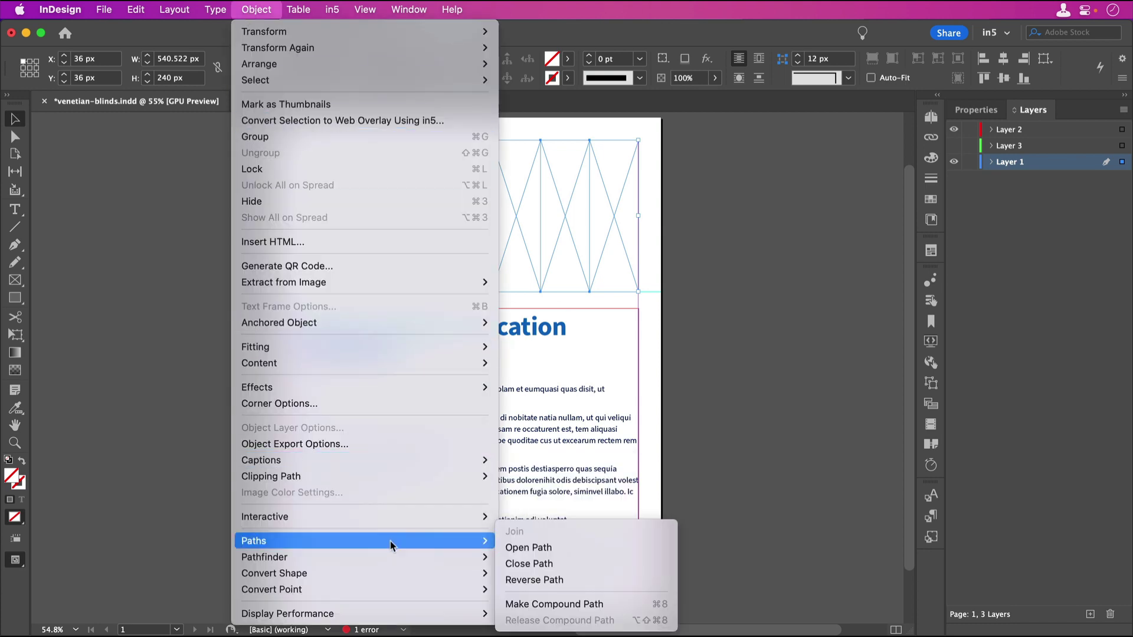
{"action": "left_click", "coordinate": [597, 604]}
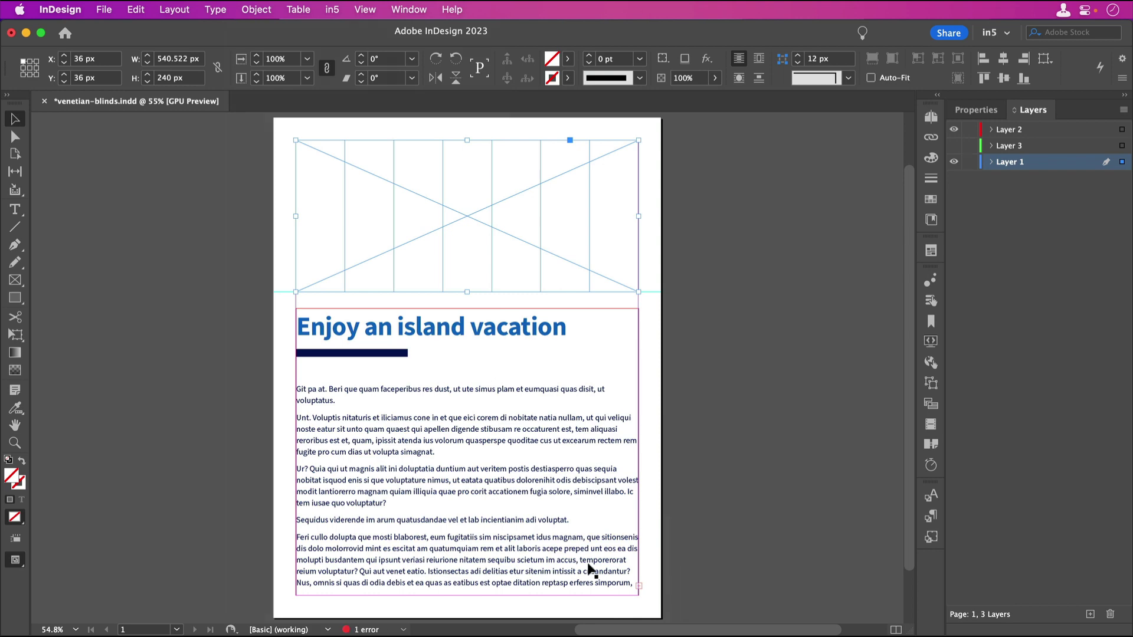
Place AdobeStock_295487230.jpeg into the compound frame on Layer 1 and apply Content-Aware Fit to it
{"action": "left_click", "coordinate": [106, 13]}
{"action": "left_click", "coordinate": [133, 226]}
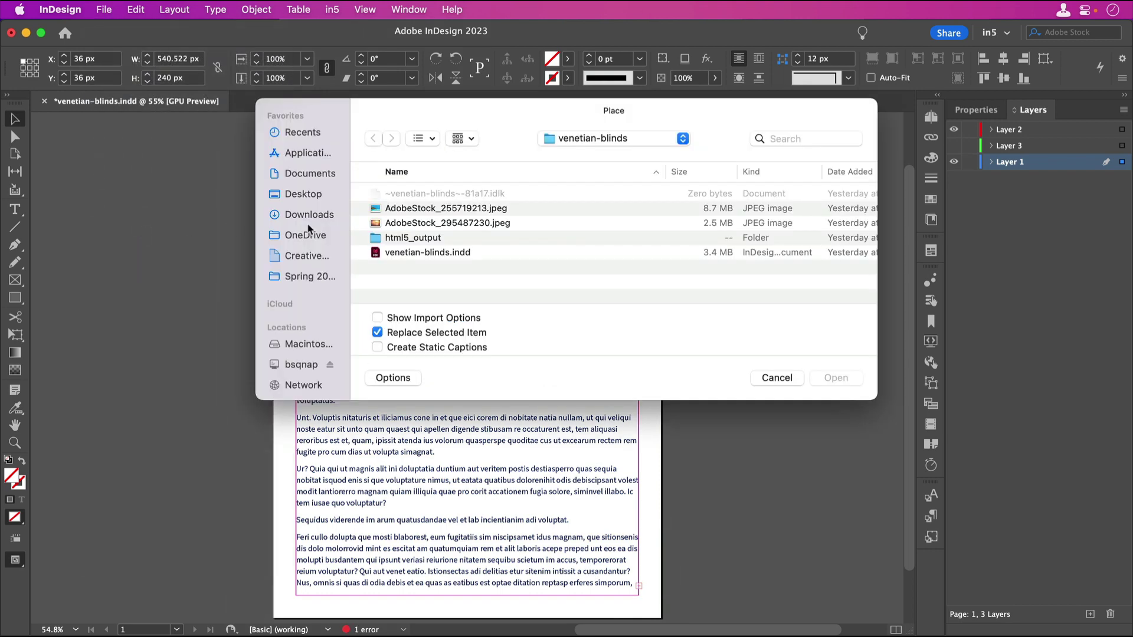
{"action": "left_click", "coordinate": [409, 223]}
{"action": "left_click", "coordinate": [821, 379]}
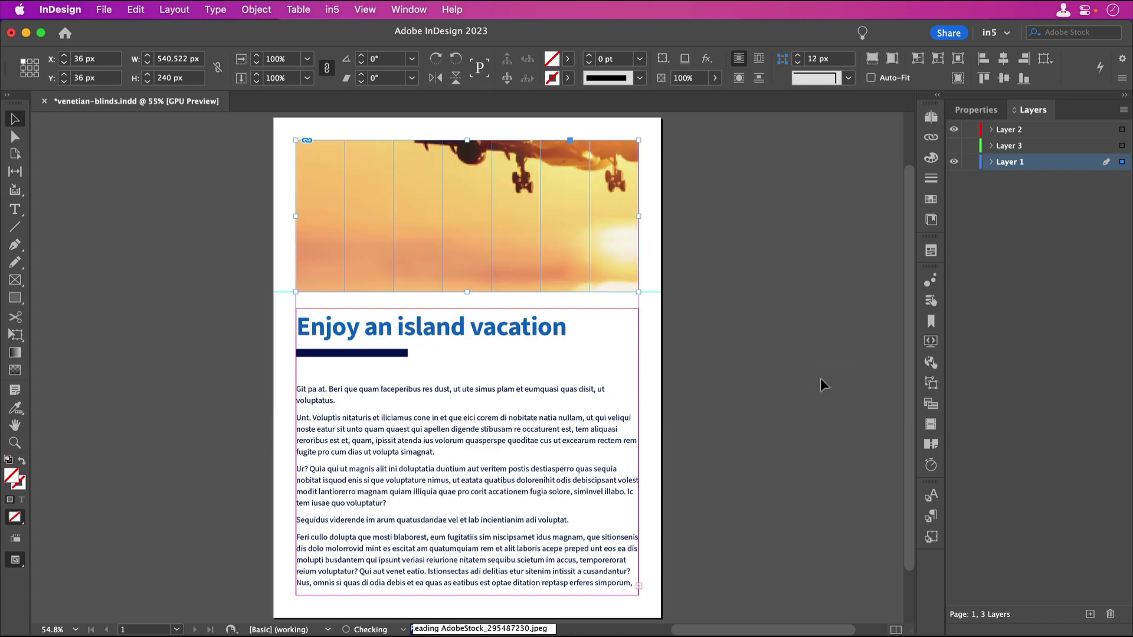
{"action": "left_click", "coordinate": [257, 10]}
{"action": "mouse_move", "coordinate": [316, 346]}
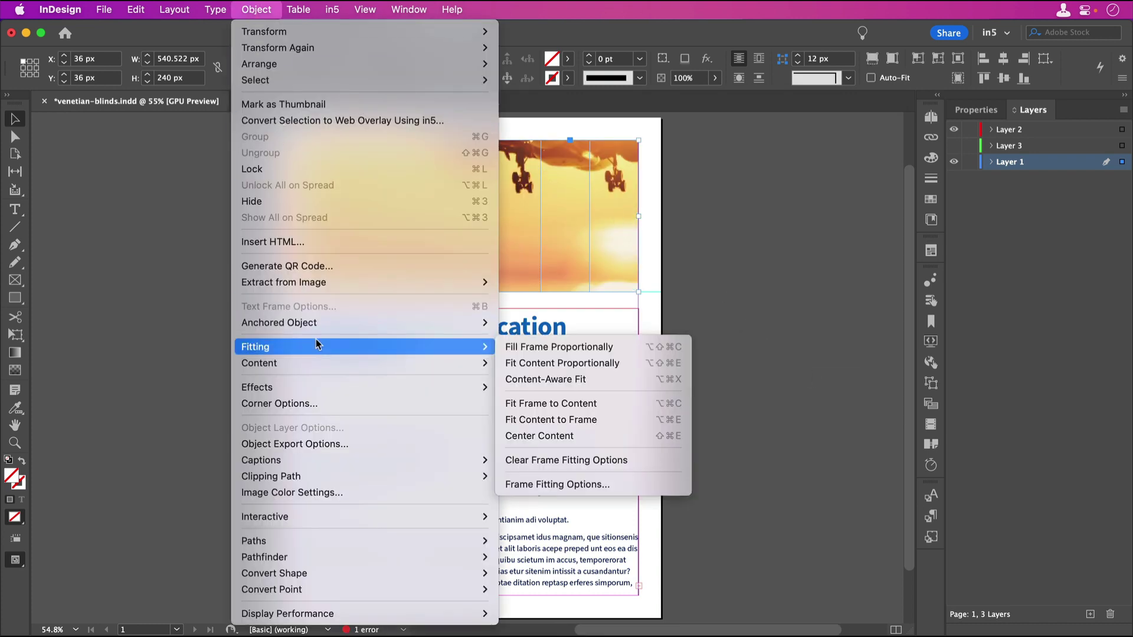
{"action": "left_click", "coordinate": [583, 383]}
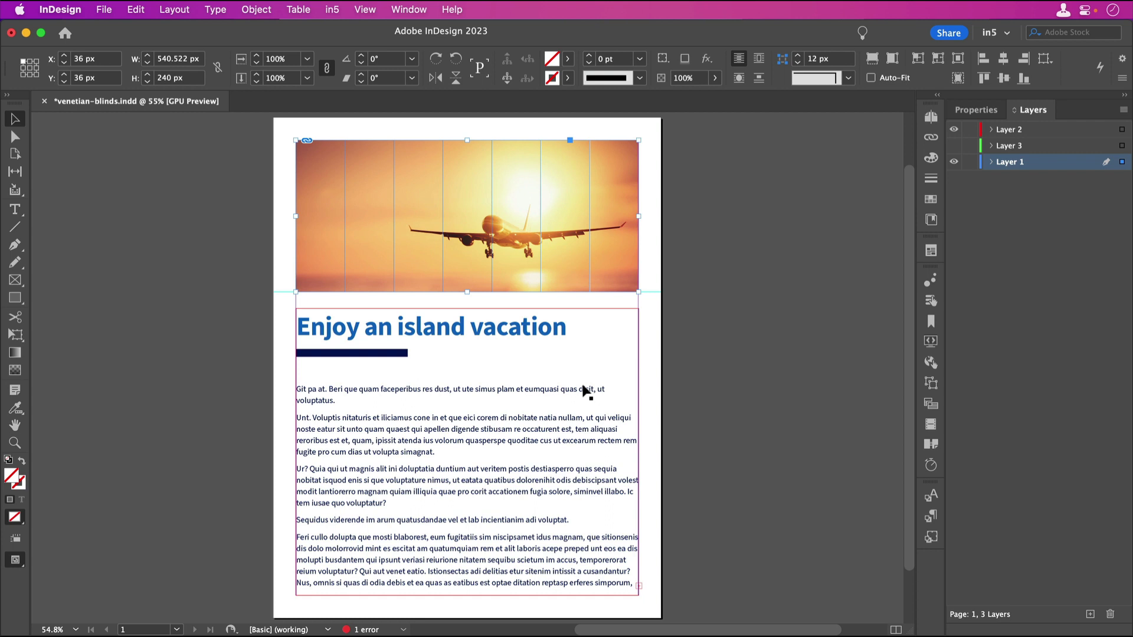
Release the compound path holding the airplane image back into separate frames
{"action": "left_click", "coordinate": [257, 9]}
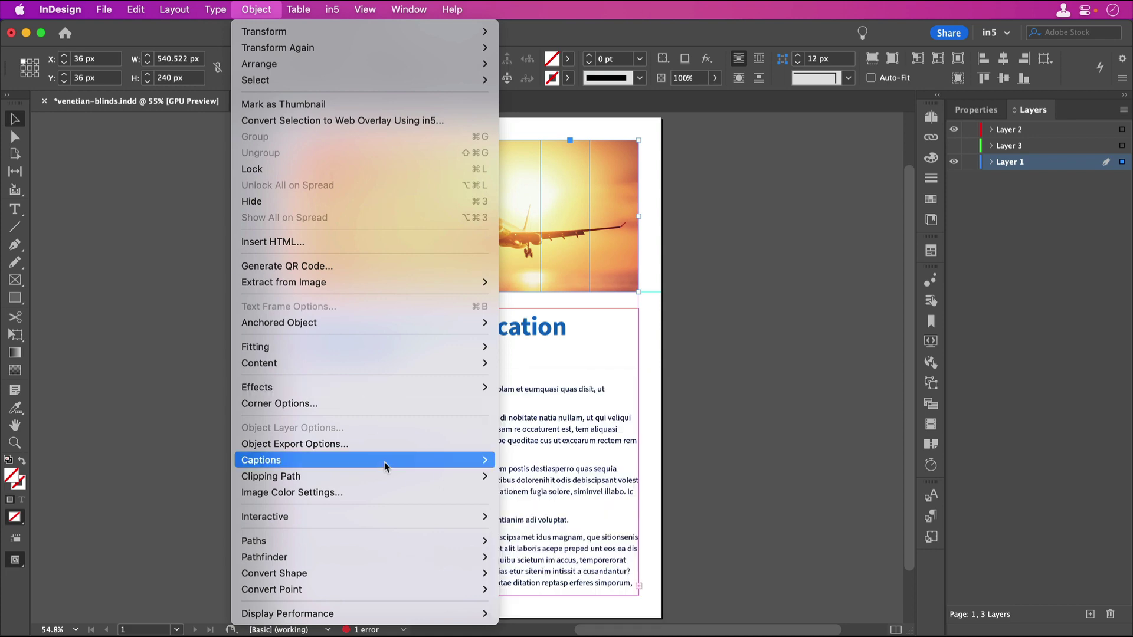
{"action": "mouse_move", "coordinate": [384, 541]}
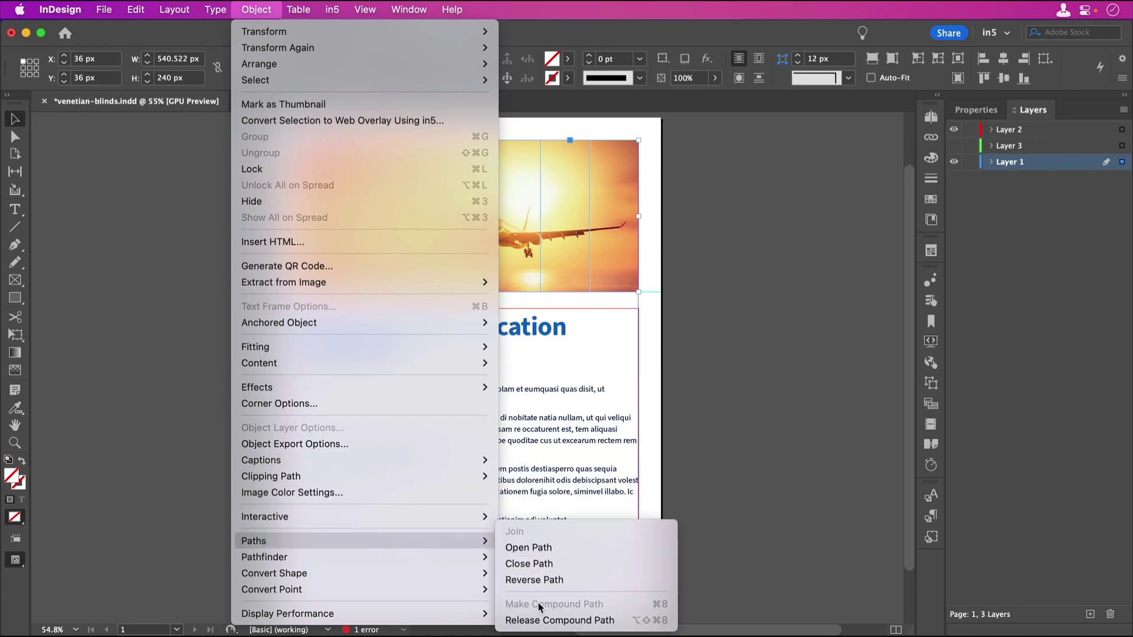
{"action": "left_click", "coordinate": [553, 621]}
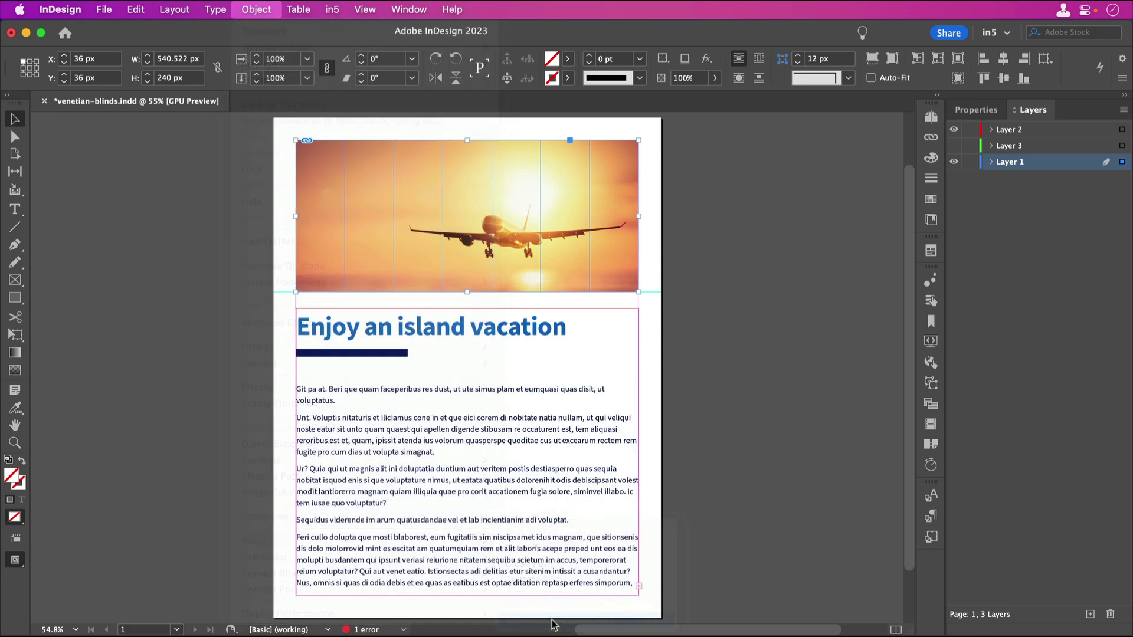
Copy the image from the first frame and paste it into the second, third and fourth frames
{"action": "left_click", "coordinate": [320, 216]}
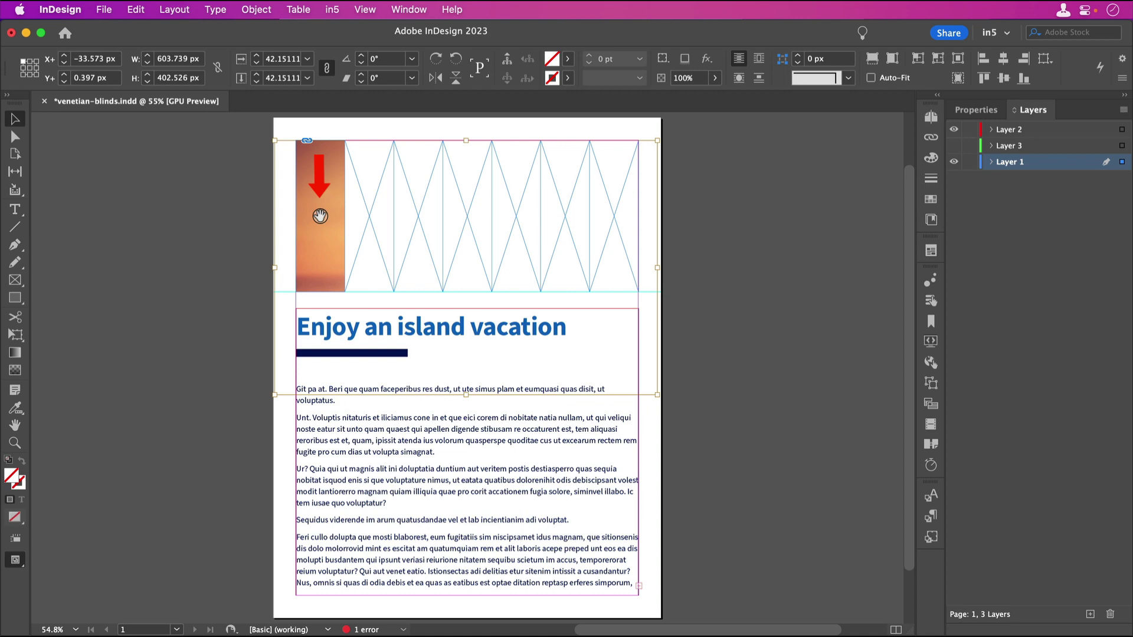
{"action": "left_click", "coordinate": [348, 154]}
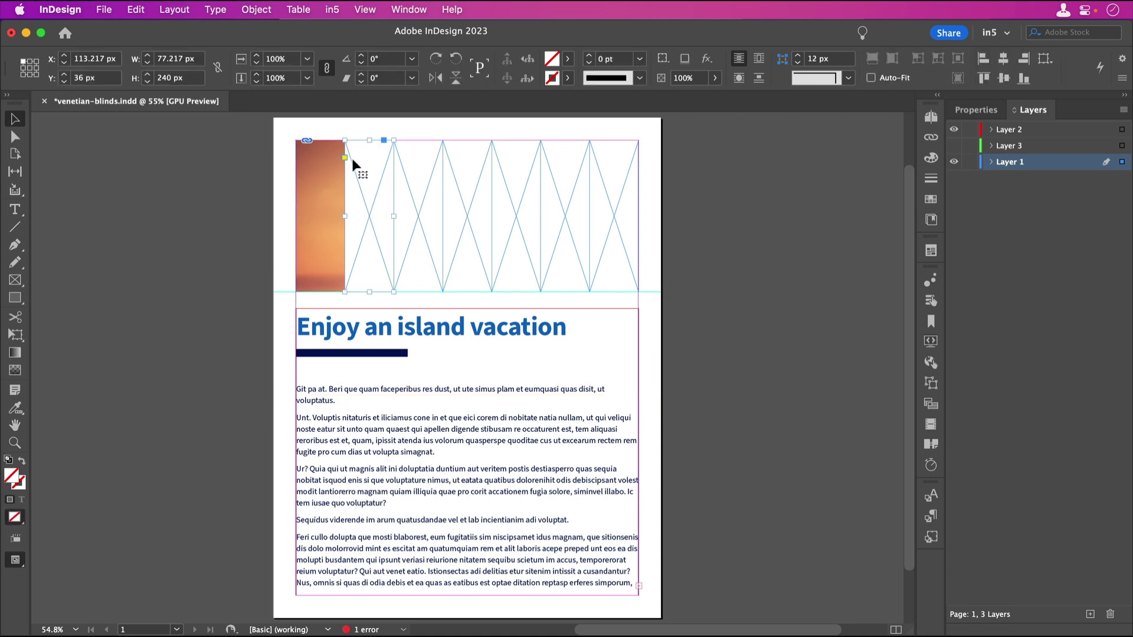
{"action": "right_click", "coordinate": [353, 162]}
{"action": "left_click", "coordinate": [378, 183]}
{"action": "right_click", "coordinate": [412, 189]}
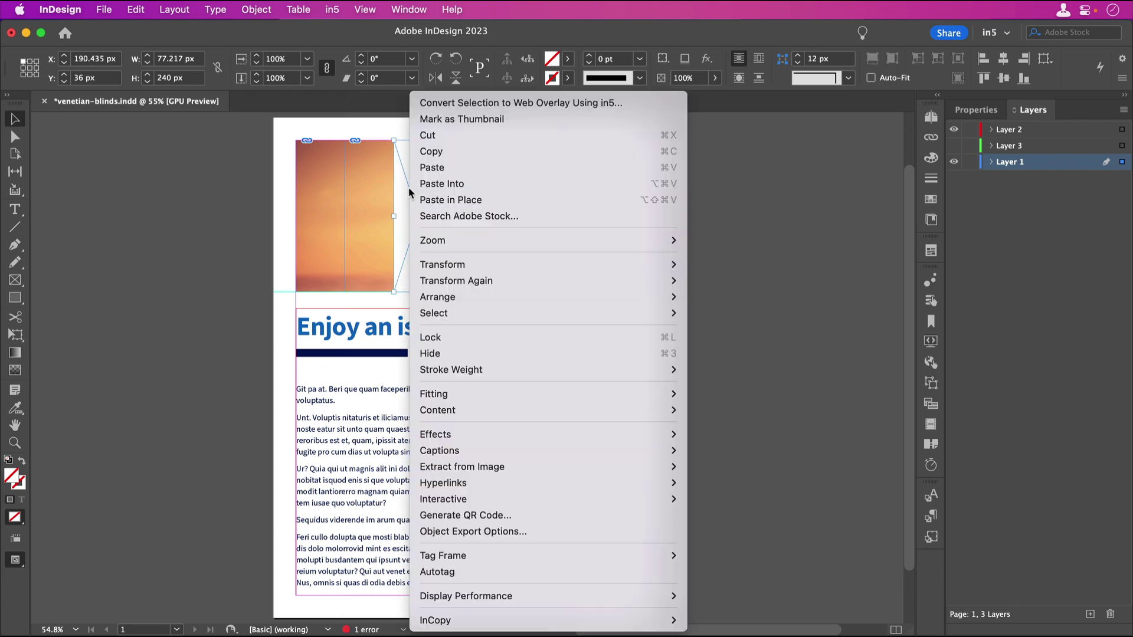
{"action": "left_click", "coordinate": [437, 187]}
{"action": "right_click", "coordinate": [452, 192]}
{"action": "left_click", "coordinate": [484, 183]}
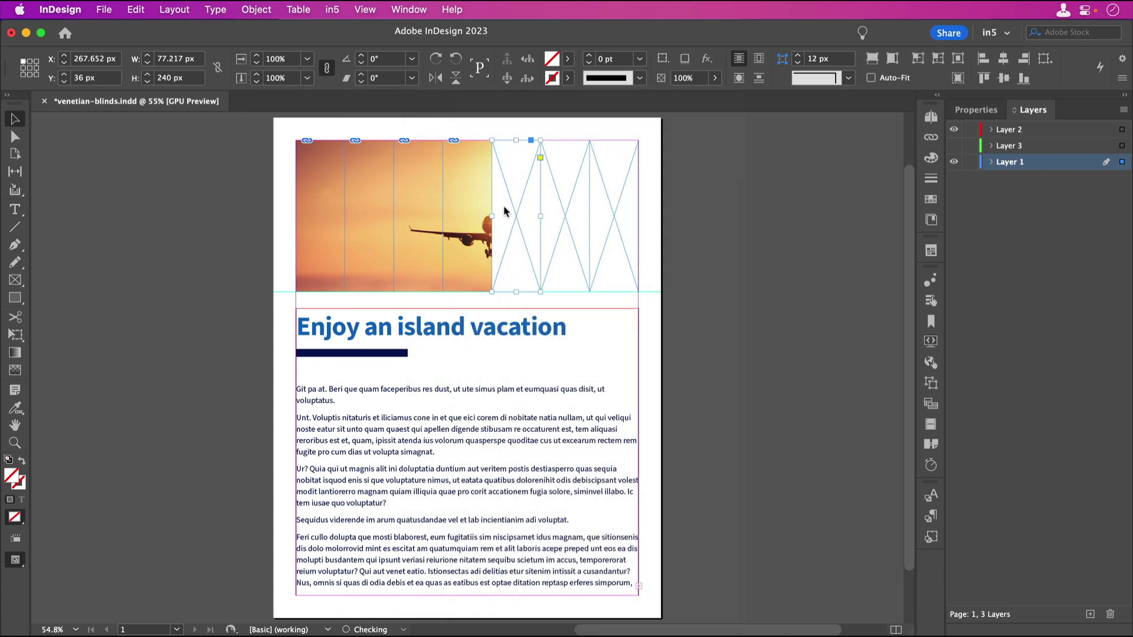
Paste the copied image into the fifth, sixth and seventh frames to complete the airplane picture
{"action": "right_click", "coordinate": [505, 211]}
{"action": "left_click", "coordinate": [523, 188]}
{"action": "left_click", "coordinate": [551, 197]}
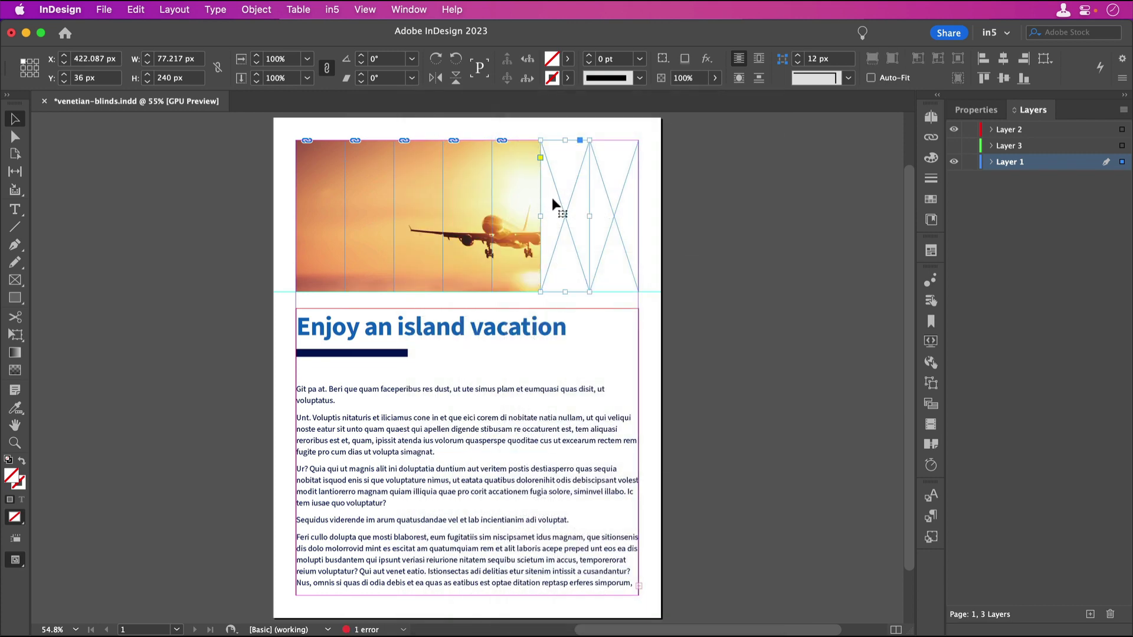
{"action": "right_click", "coordinate": [557, 197]}
{"action": "left_click", "coordinate": [584, 183]}
{"action": "right_click", "coordinate": [598, 203]}
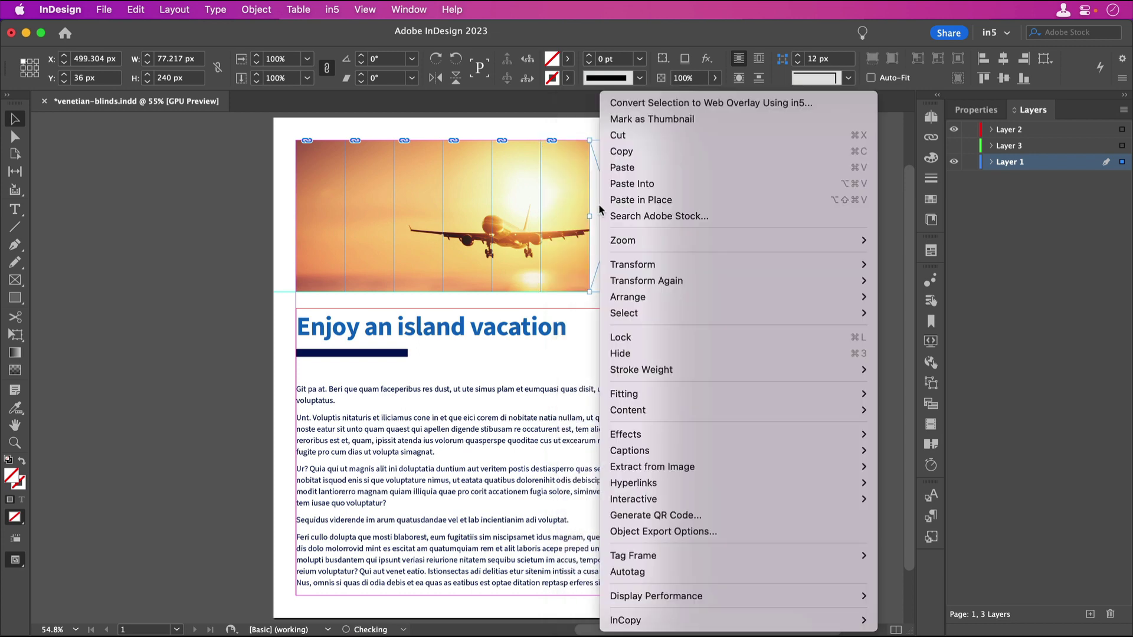
{"action": "left_click", "coordinate": [618, 186]}
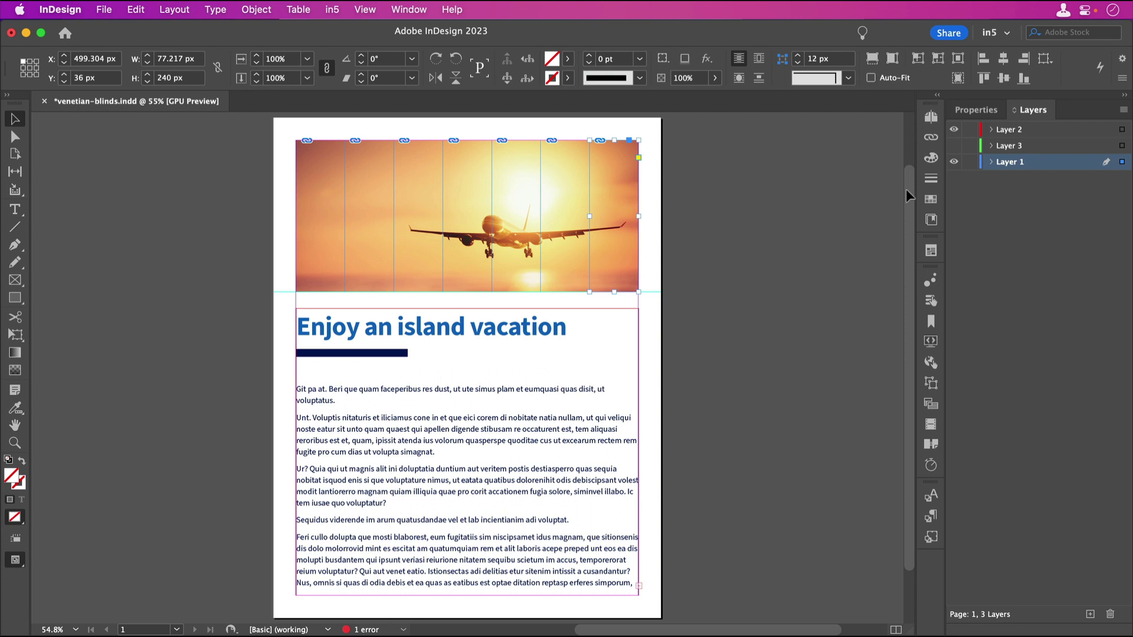
Hide Layer 1, show Layer 3, and combine the seven empty frames on Layer 3 into a compound path
{"action": "left_click", "coordinate": [954, 162]}
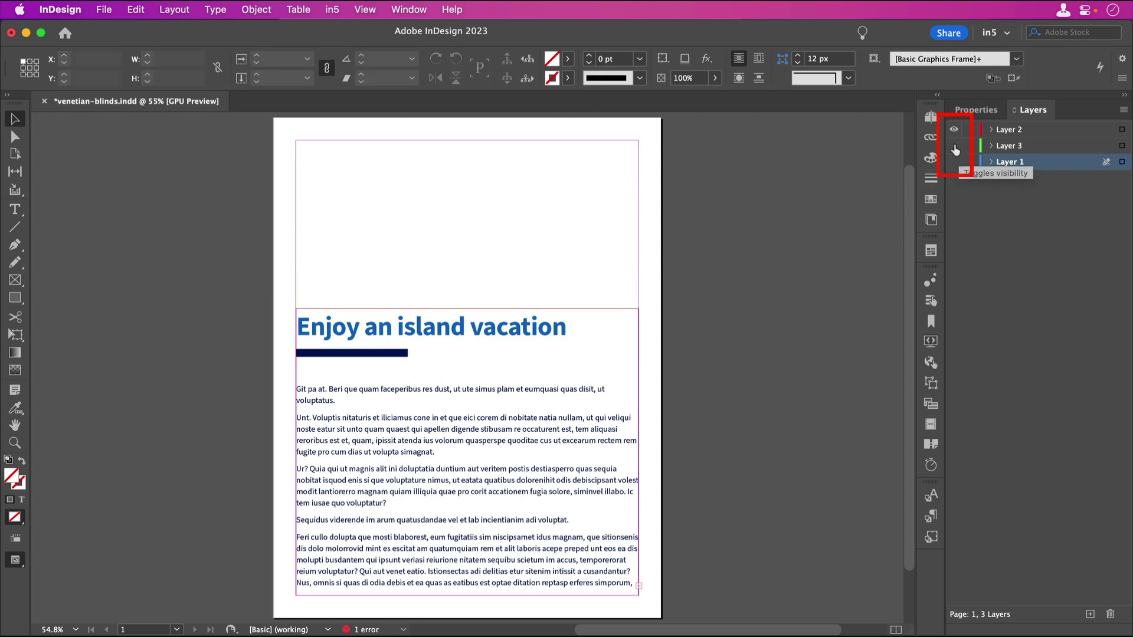
{"action": "left_click", "coordinate": [955, 148]}
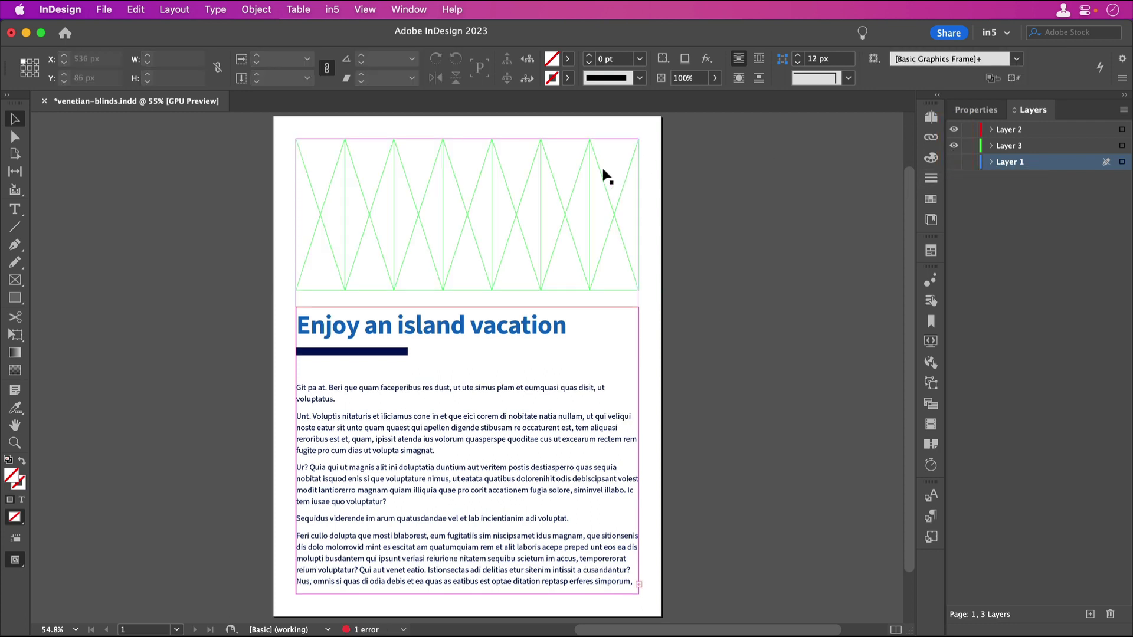
{"action": "left_click_drag", "start_coordinate": [284, 129], "coordinate": [664, 221]}
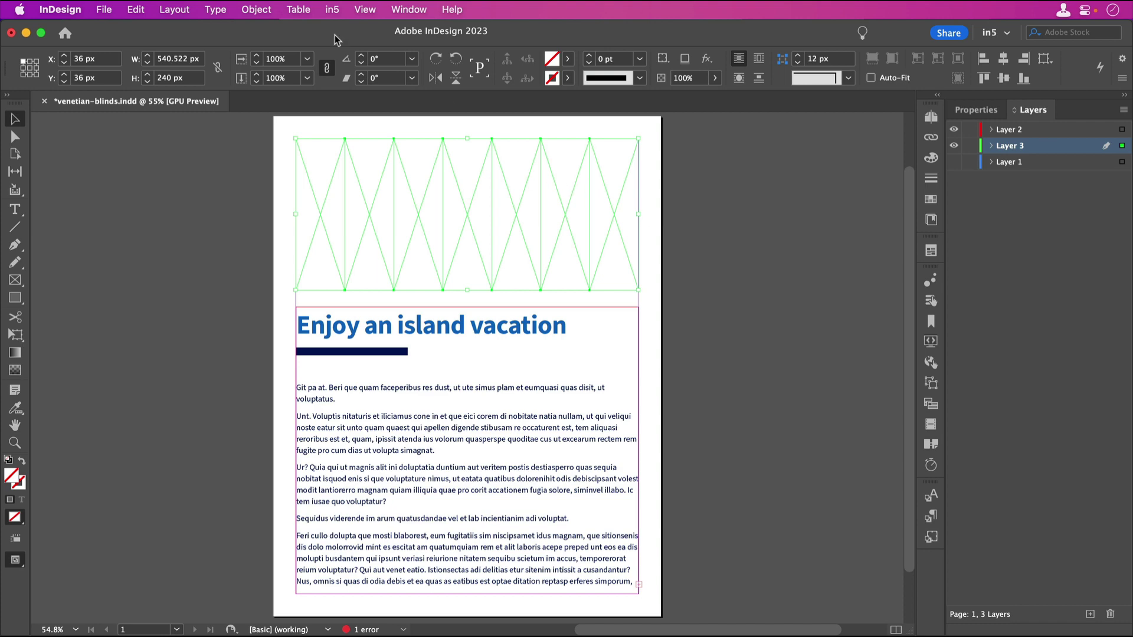
{"action": "left_click", "coordinate": [256, 10]}
{"action": "mouse_move", "coordinate": [455, 547]}
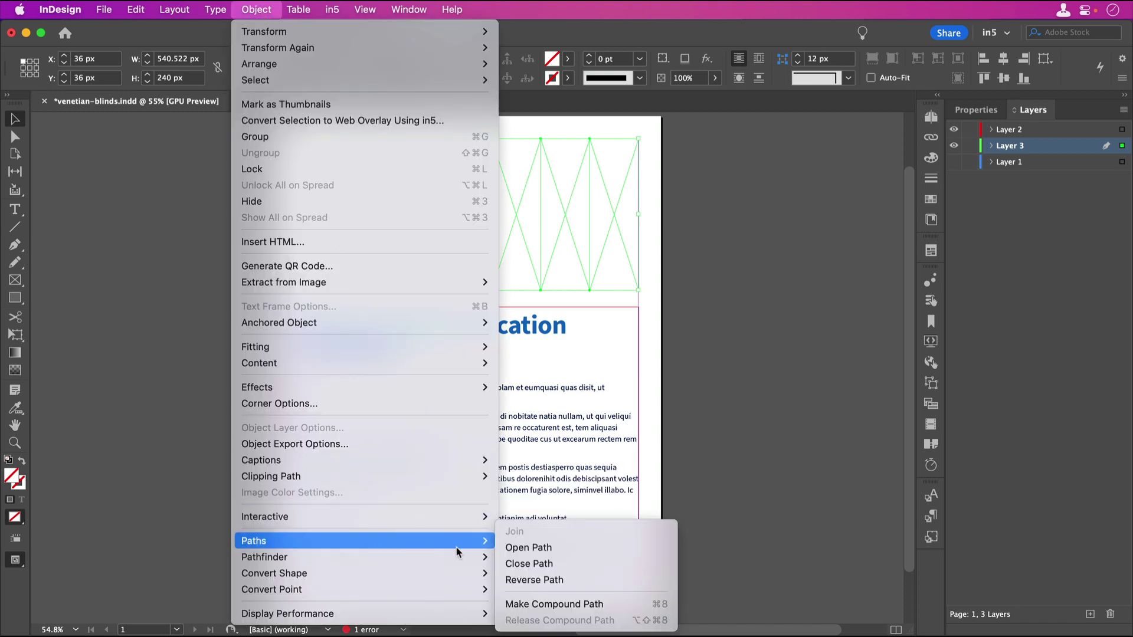
{"action": "left_click", "coordinate": [576, 600]}
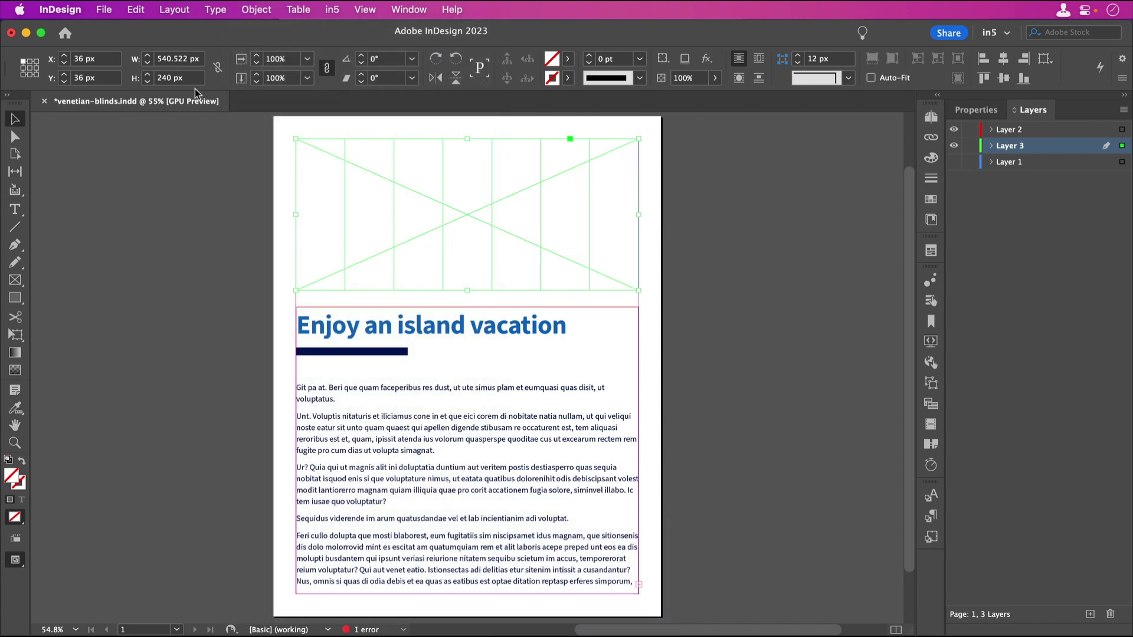
Place AdobeStock_255719213.jpeg into the compound path on Layer 3 and fit the island picture to fill it proportionally
{"action": "left_click", "coordinate": [104, 10]}
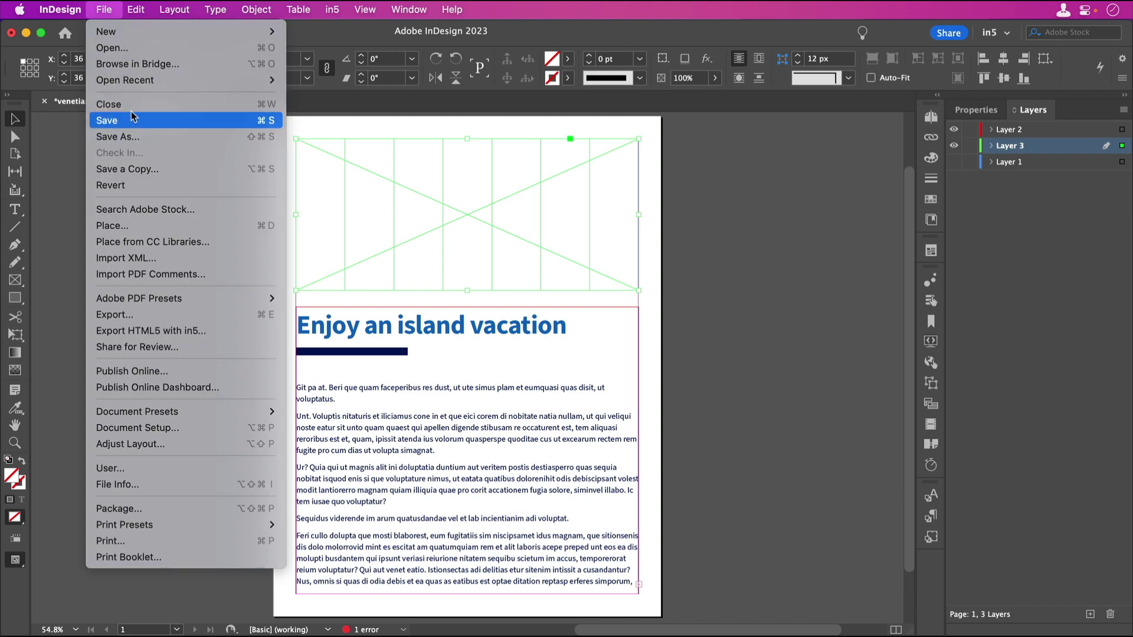
{"action": "left_click", "coordinate": [133, 225]}
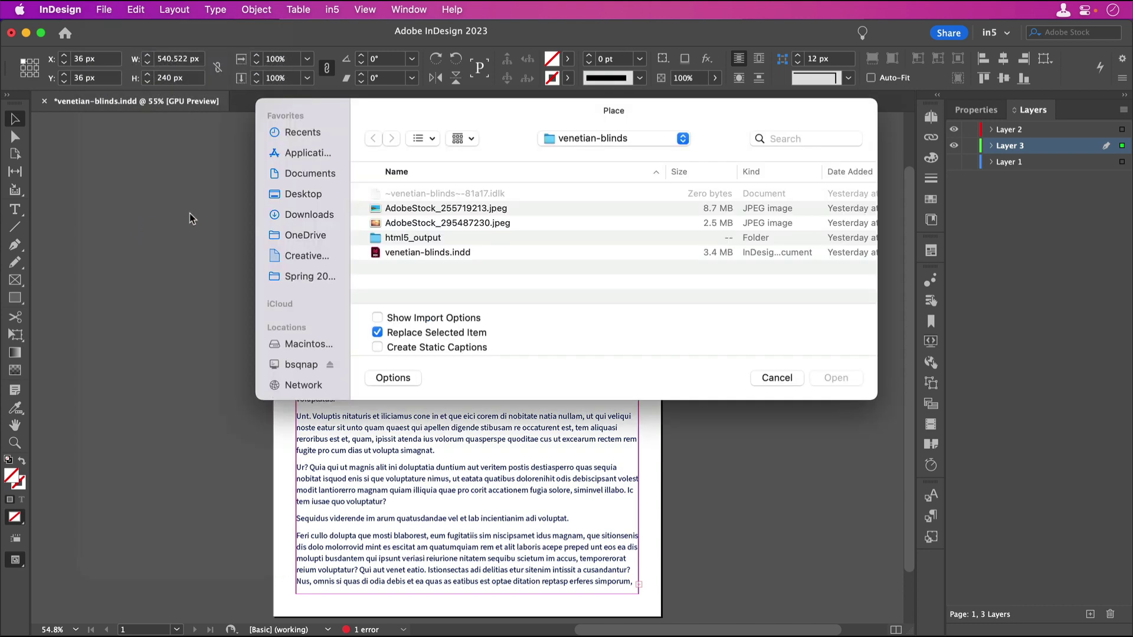
{"action": "left_click", "coordinate": [409, 207]}
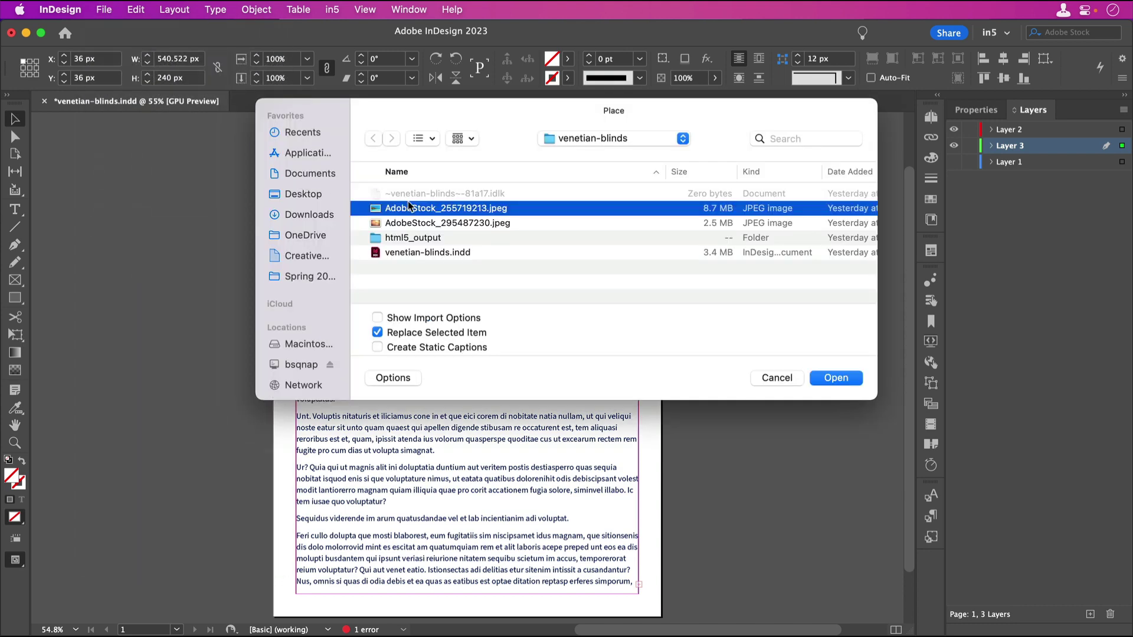
{"action": "left_click", "coordinate": [822, 377]}
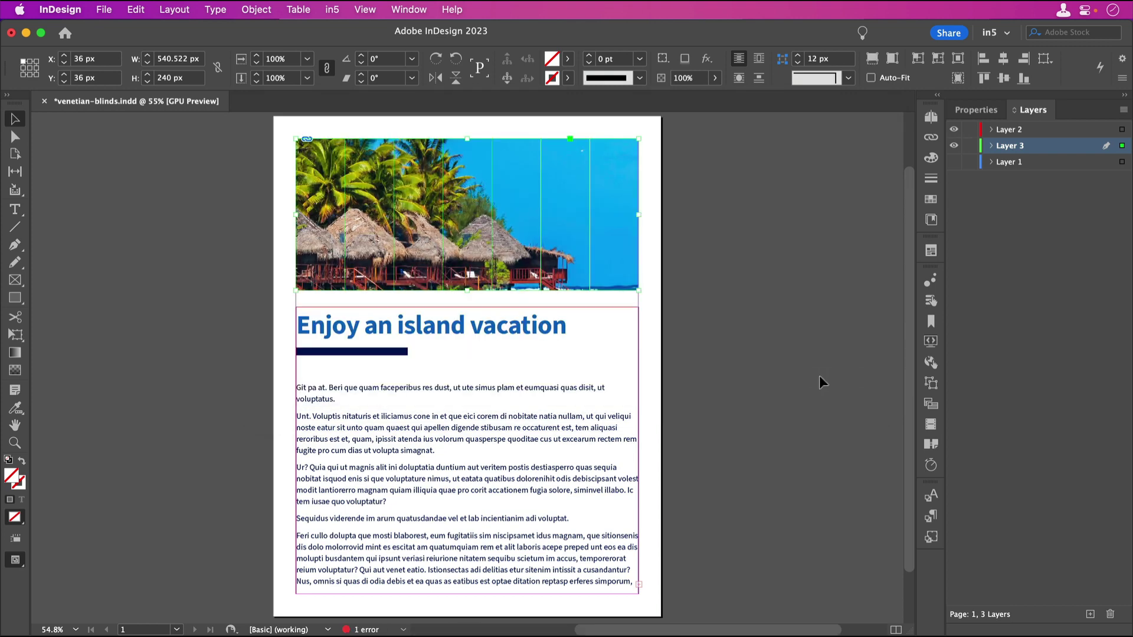
{"action": "right_click", "coordinate": [568, 161]}
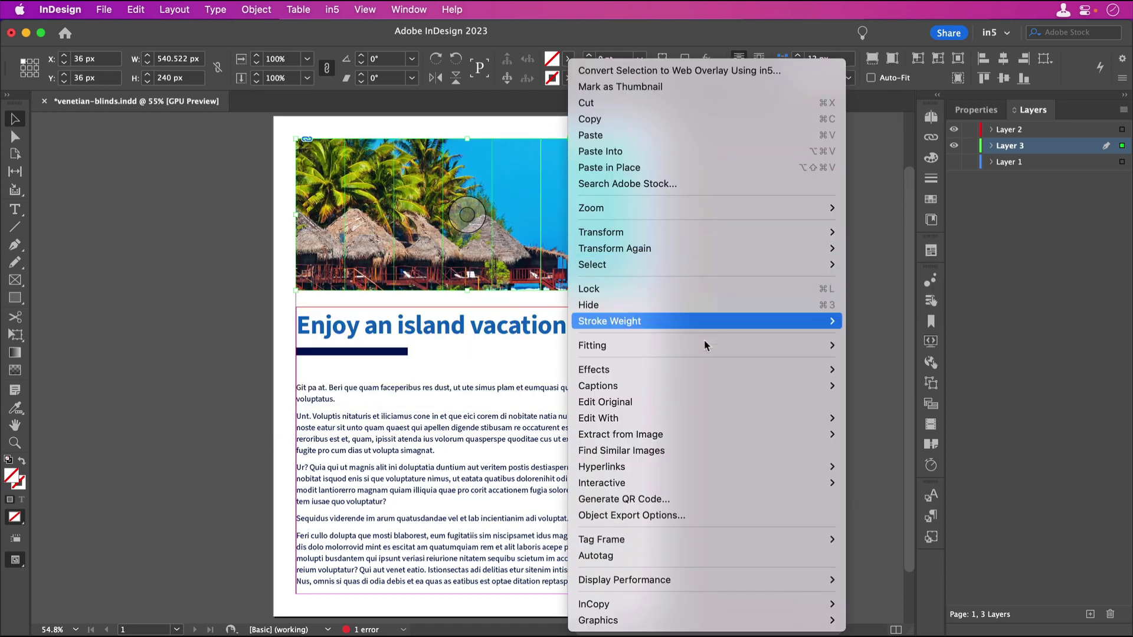
{"action": "mouse_move", "coordinate": [706, 345]}
{"action": "left_click", "coordinate": [932, 377]}
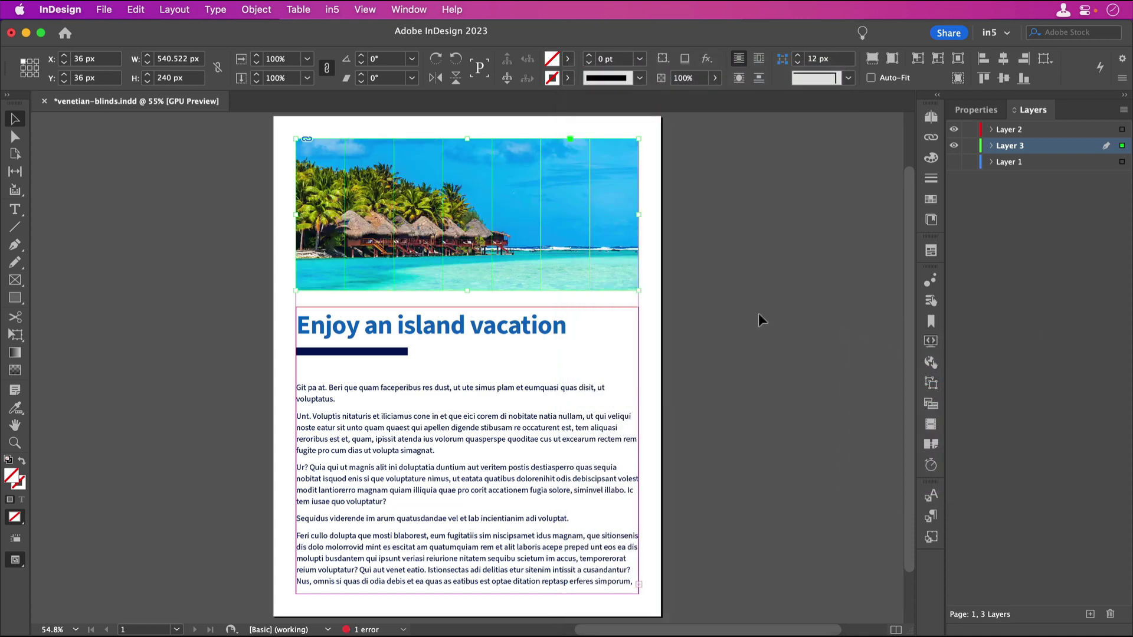
Release the compound path holding the island image back into seven separate frames
{"action": "left_click", "coordinate": [256, 10]}
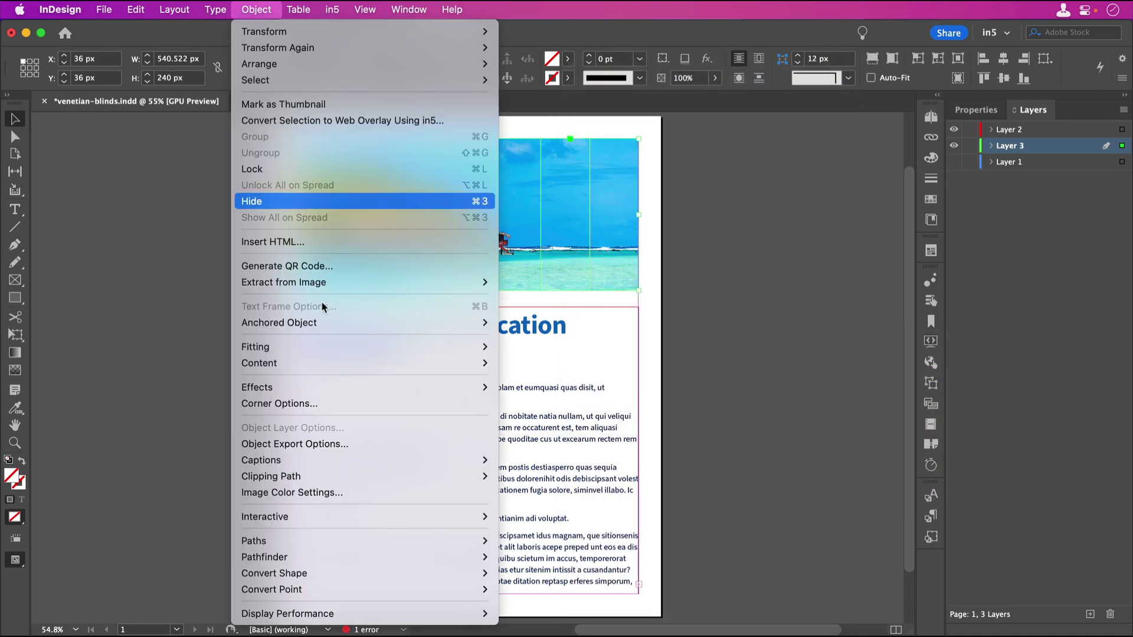
{"action": "mouse_move", "coordinate": [375, 539]}
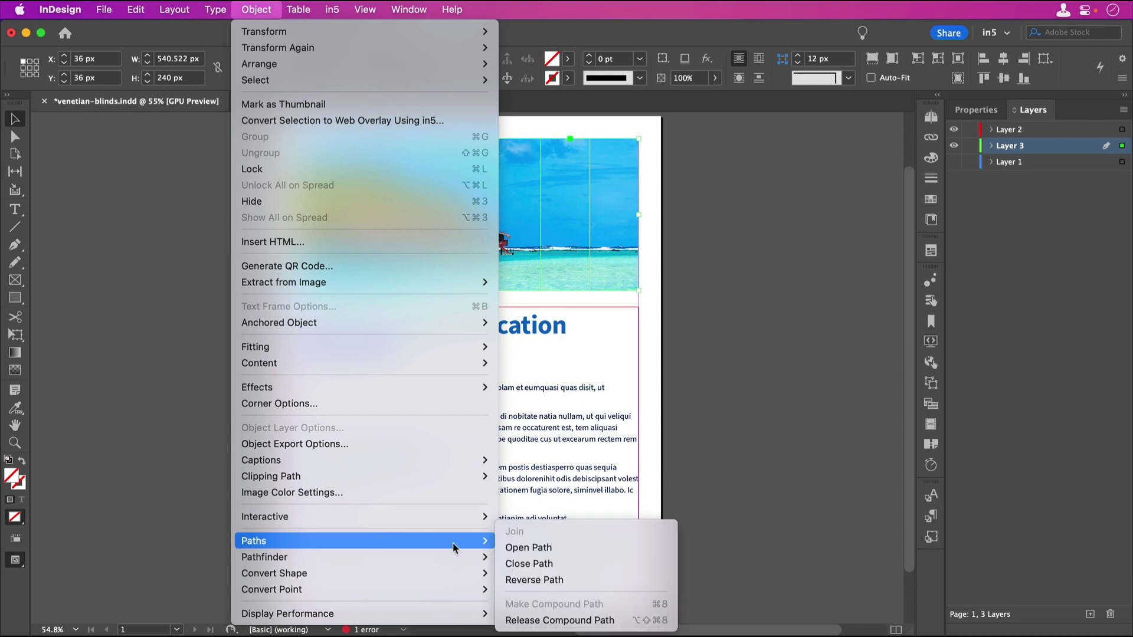
{"action": "left_click", "coordinate": [560, 620]}
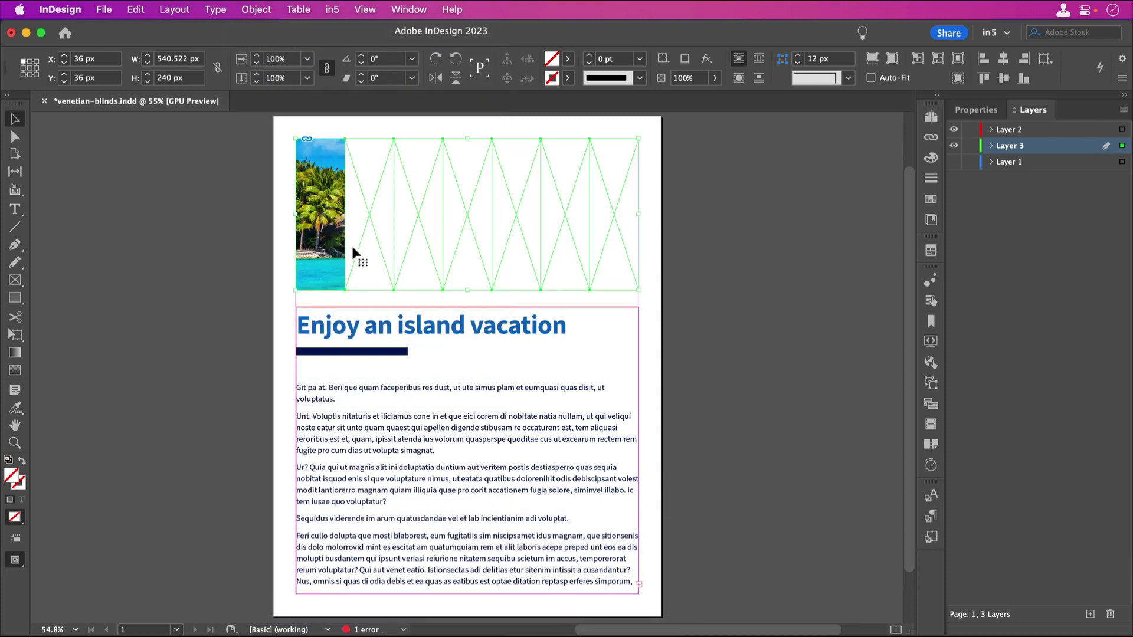
Copy the island image from the first frame and paste it into the six remaining frames on Layer 3
{"action": "left_click", "coordinate": [320, 213]}
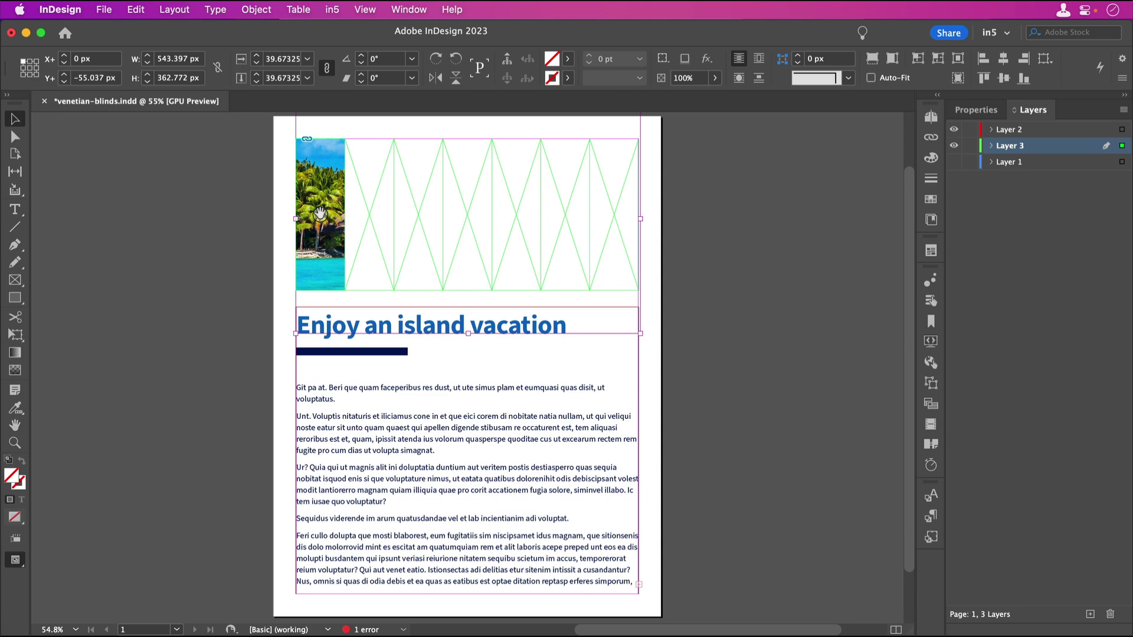
{"action": "left_click", "coordinate": [285, 202]}
{"action": "right_click", "coordinate": [365, 195]}
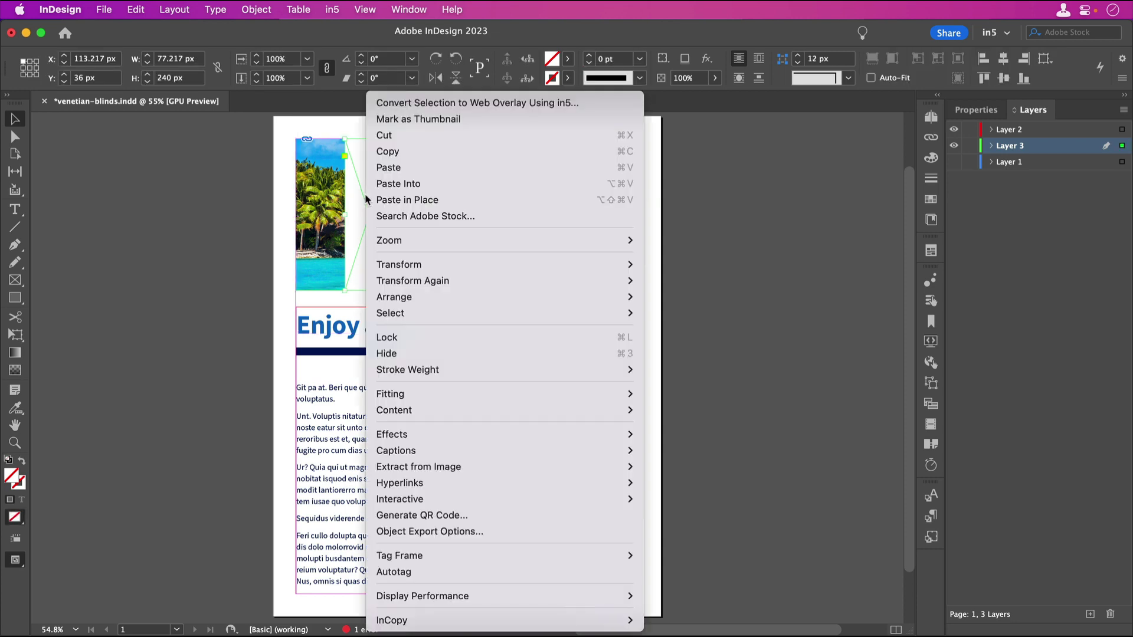
{"action": "left_click", "coordinate": [406, 185]}
{"action": "right_click", "coordinate": [597, 189]}
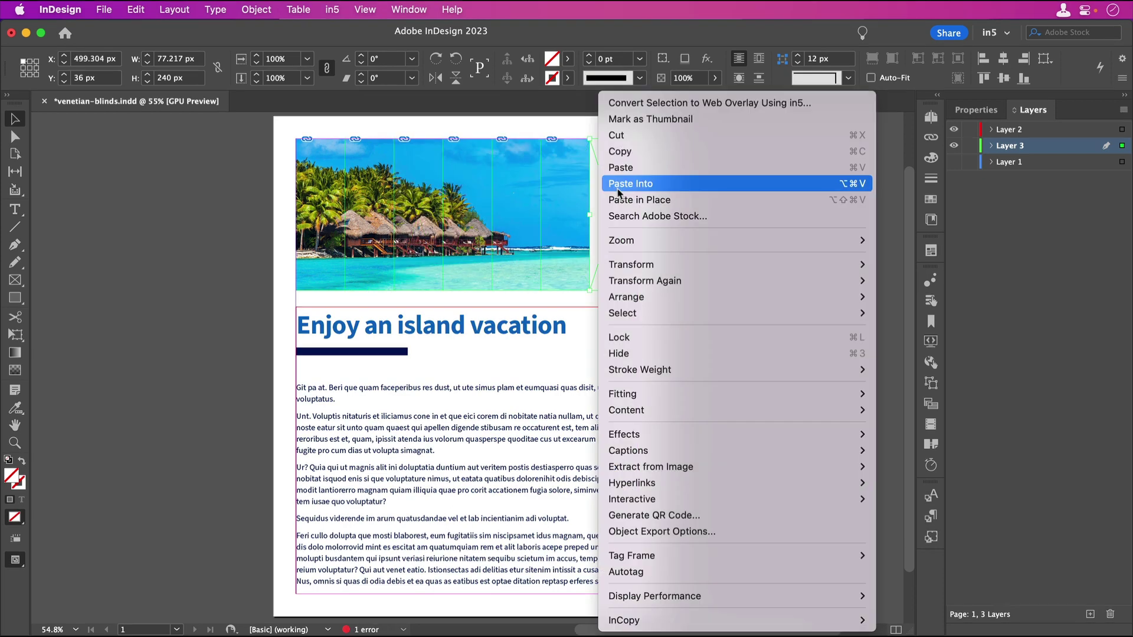
{"action": "left_click", "coordinate": [618, 189]}
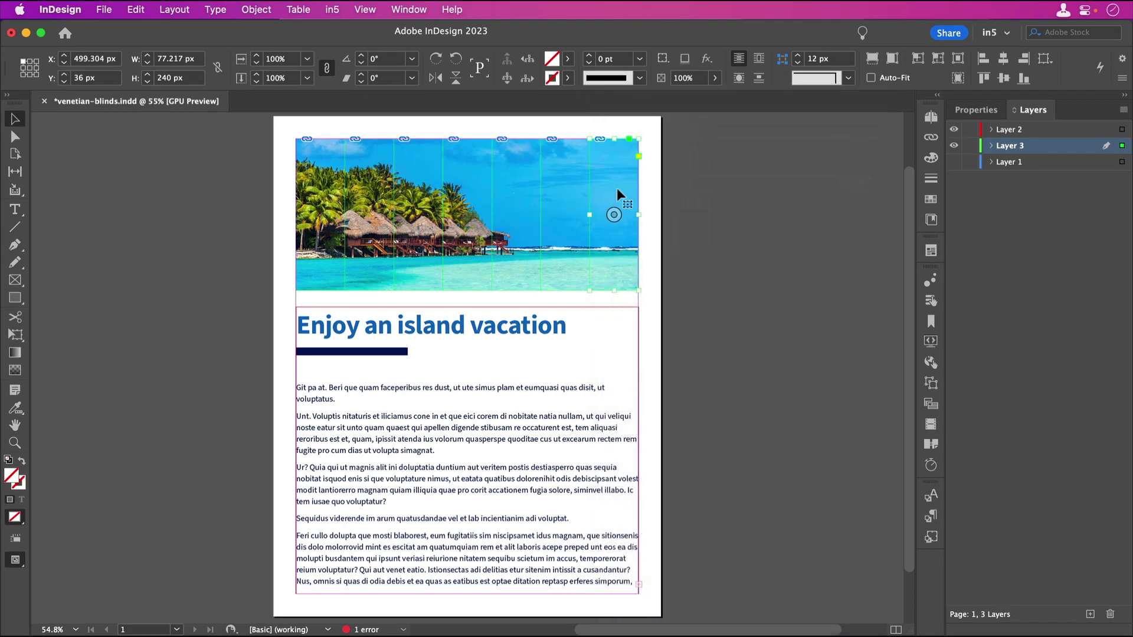
Show Layer 1, move Layer 3 below it, and turn the first pair of overlapping frames into a multi-state object
{"action": "left_click", "coordinate": [954, 164]}
{"action": "left_click_drag", "start_coordinate": [1043, 173], "coordinate": [1043, 168]}
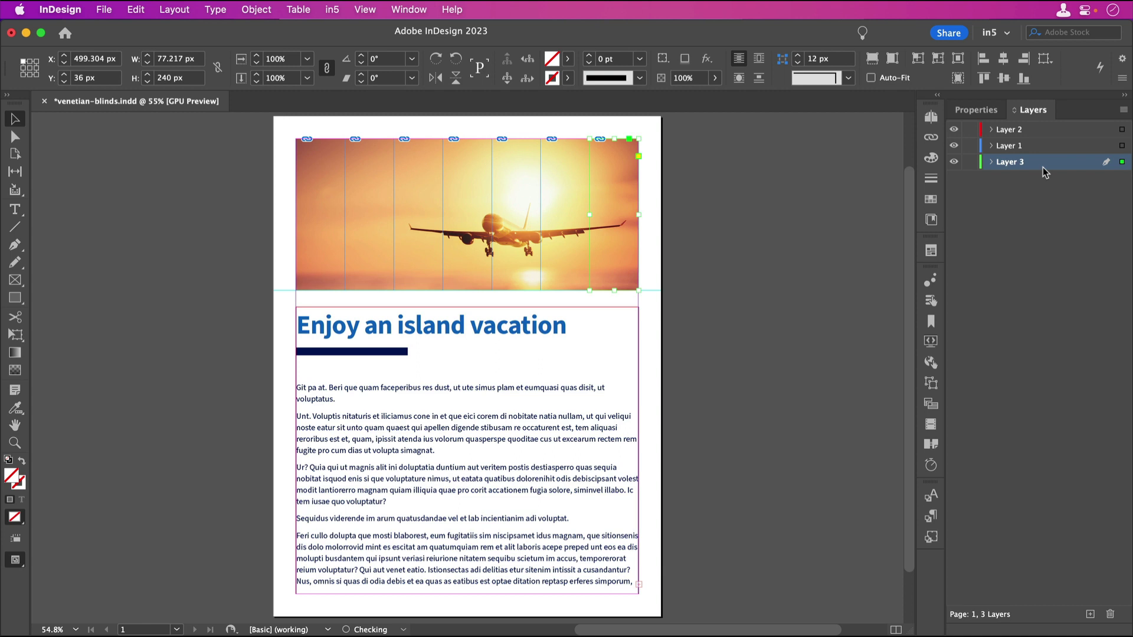
{"action": "left_click", "coordinate": [320, 145]}
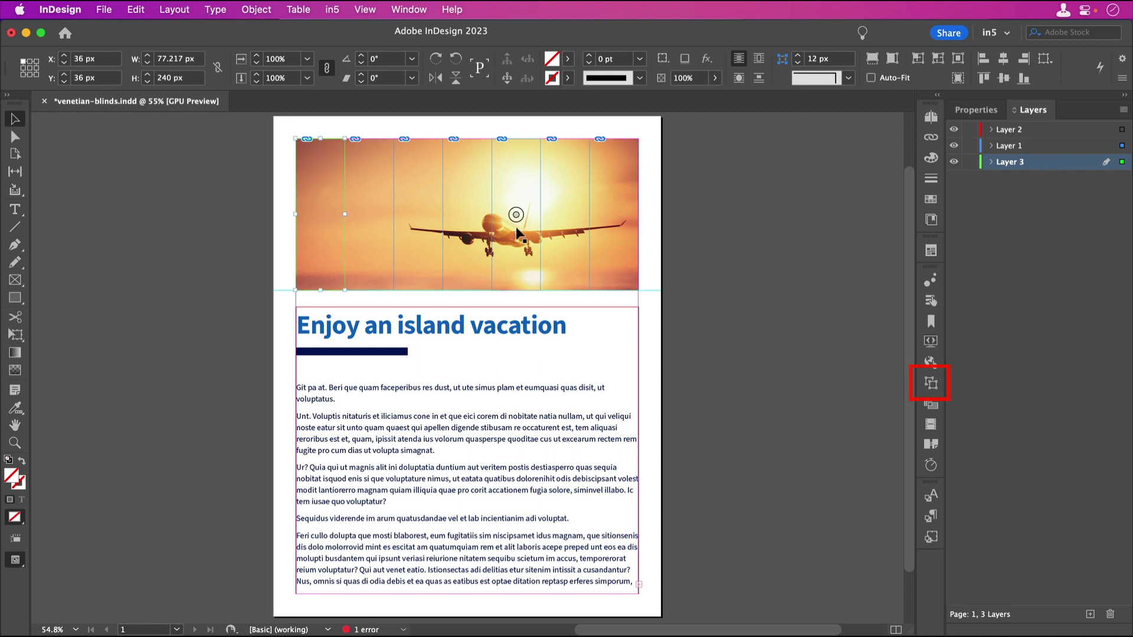
{"action": "left_click", "coordinate": [930, 383]}
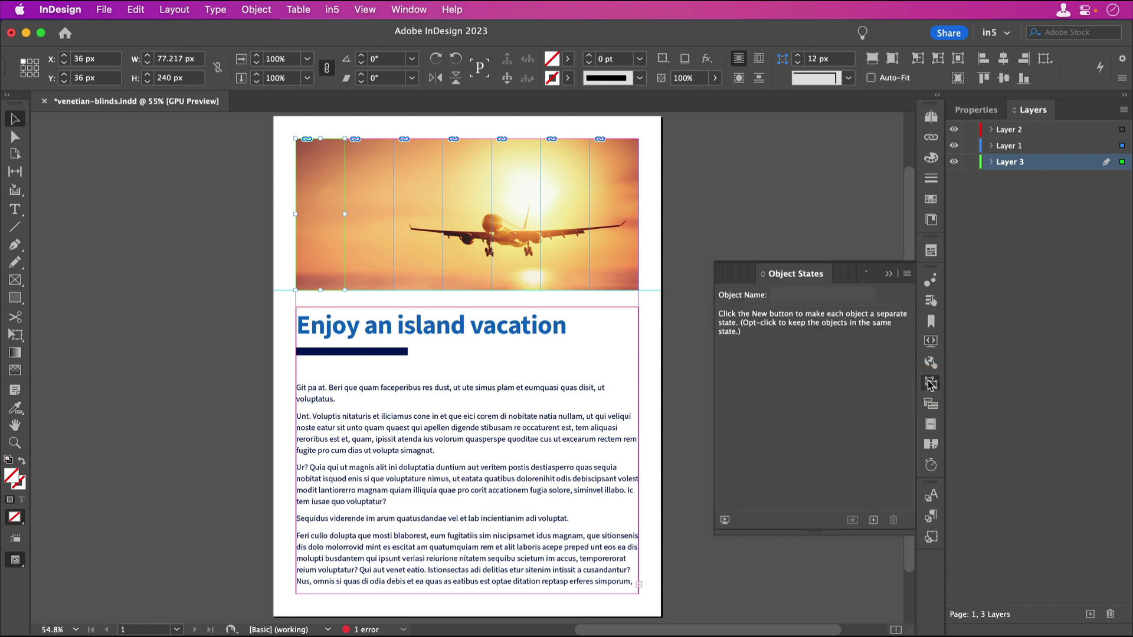
{"action": "left_click", "coordinate": [874, 520]}
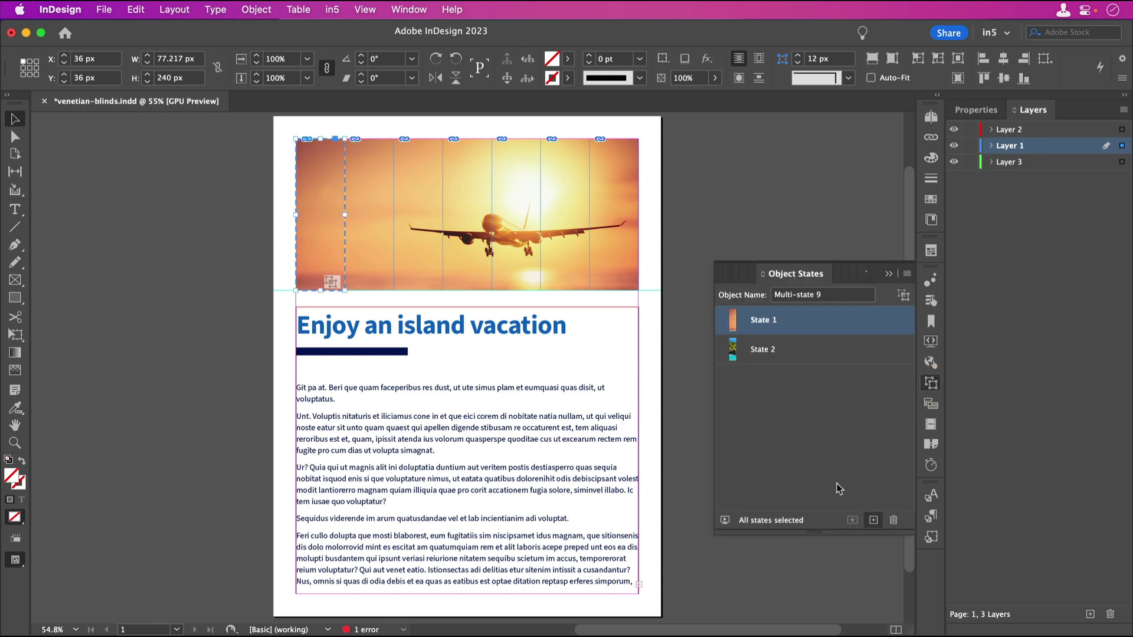
Convert each of the six remaining pairs of overlapping frames into its own two-state multi-state object
{"action": "left_click", "coordinate": [371, 148]}
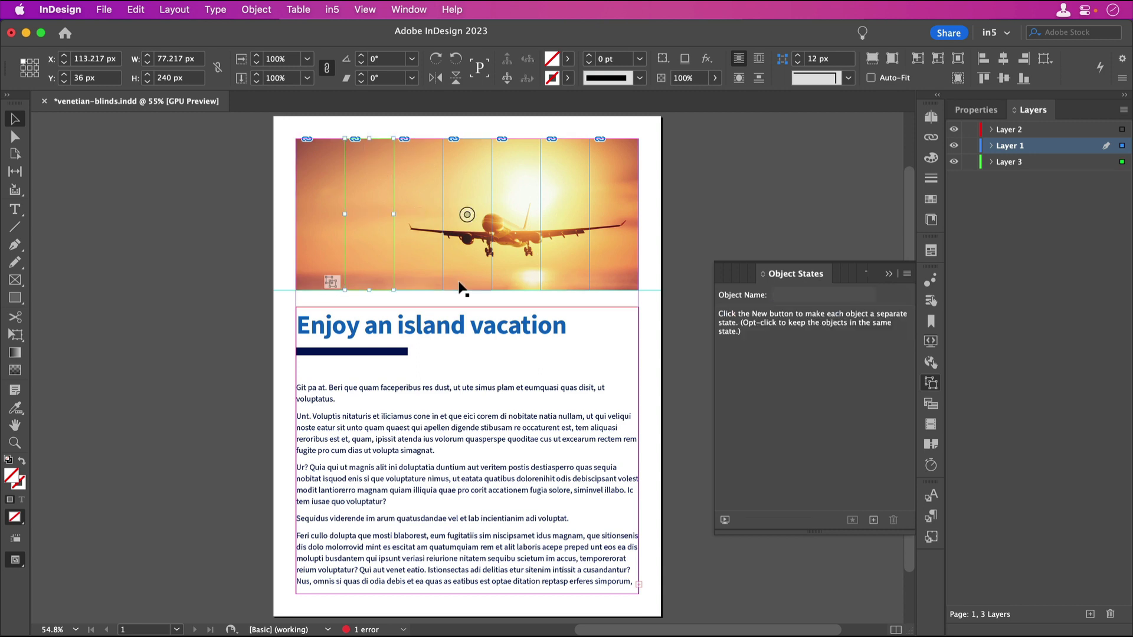
{"action": "left_click", "coordinate": [874, 521]}
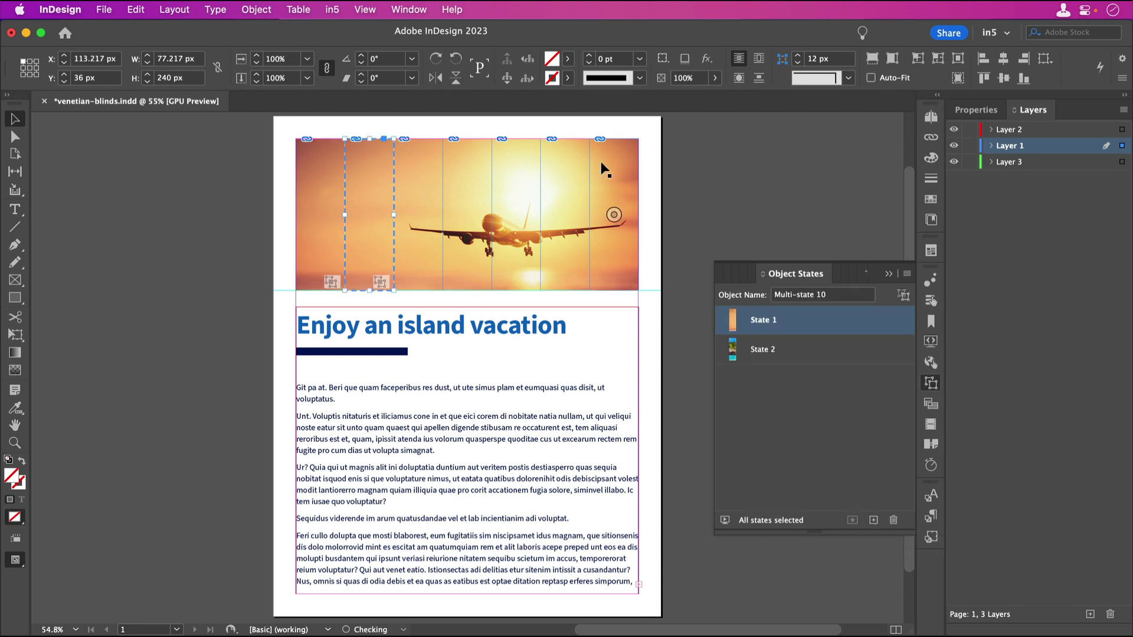
{"action": "left_click", "coordinate": [423, 172]}
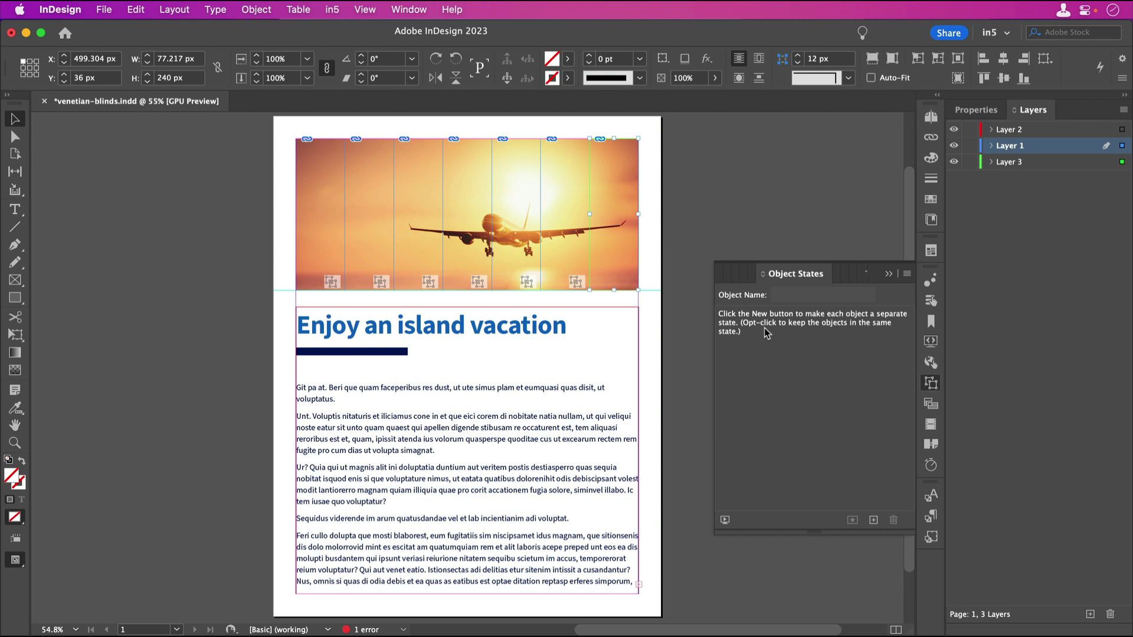
{"action": "left_click", "coordinate": [873, 520]}
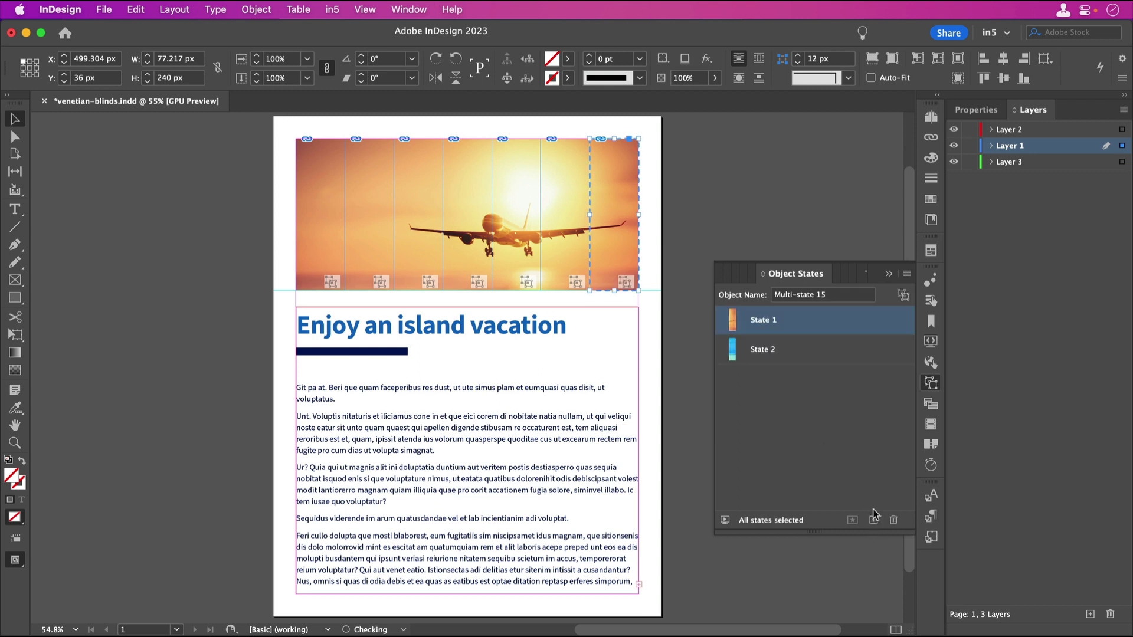
{"action": "left_click", "coordinate": [887, 274]}
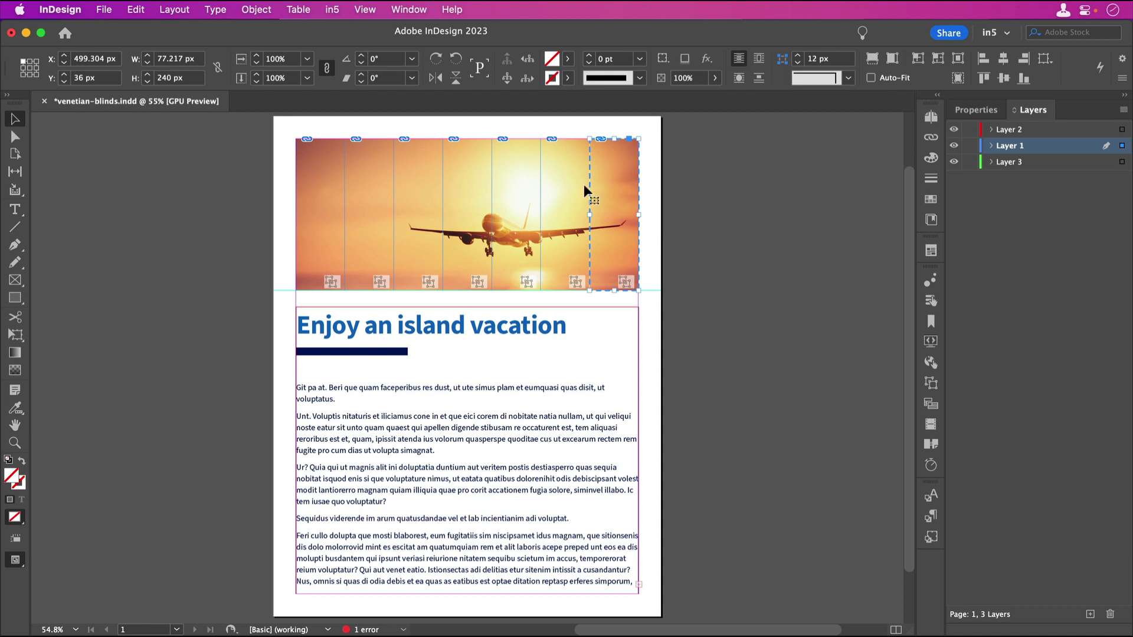
Open the in5 3D Flip Card widget and set the first multi-state slice's flip direction to Horizontally
{"action": "left_click", "coordinate": [336, 10]}
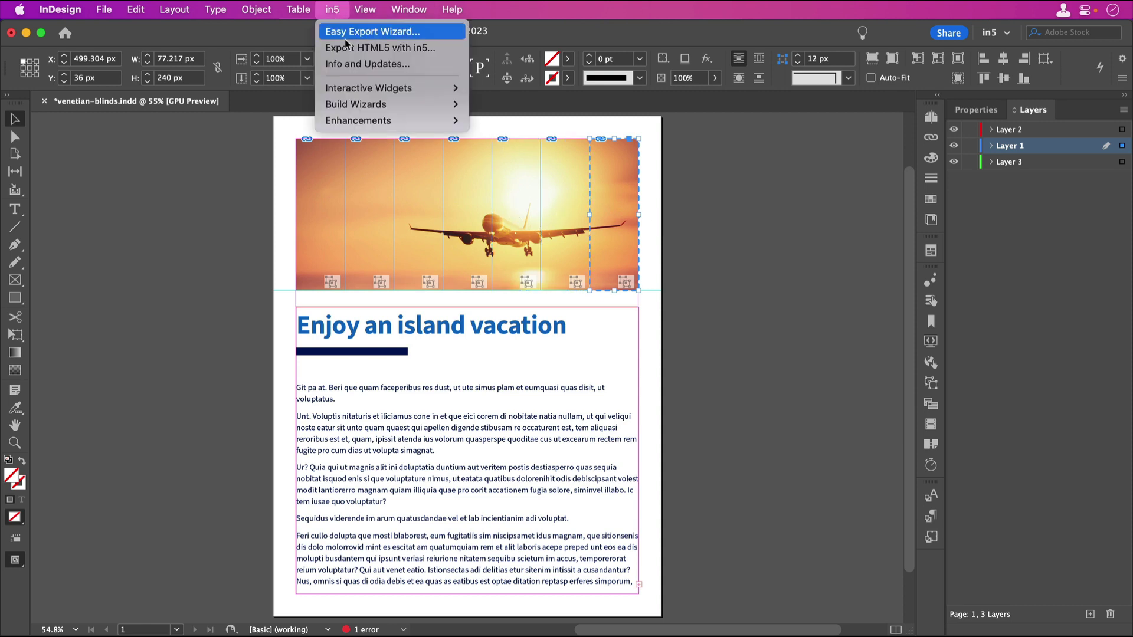
{"action": "mouse_move", "coordinate": [395, 88]}
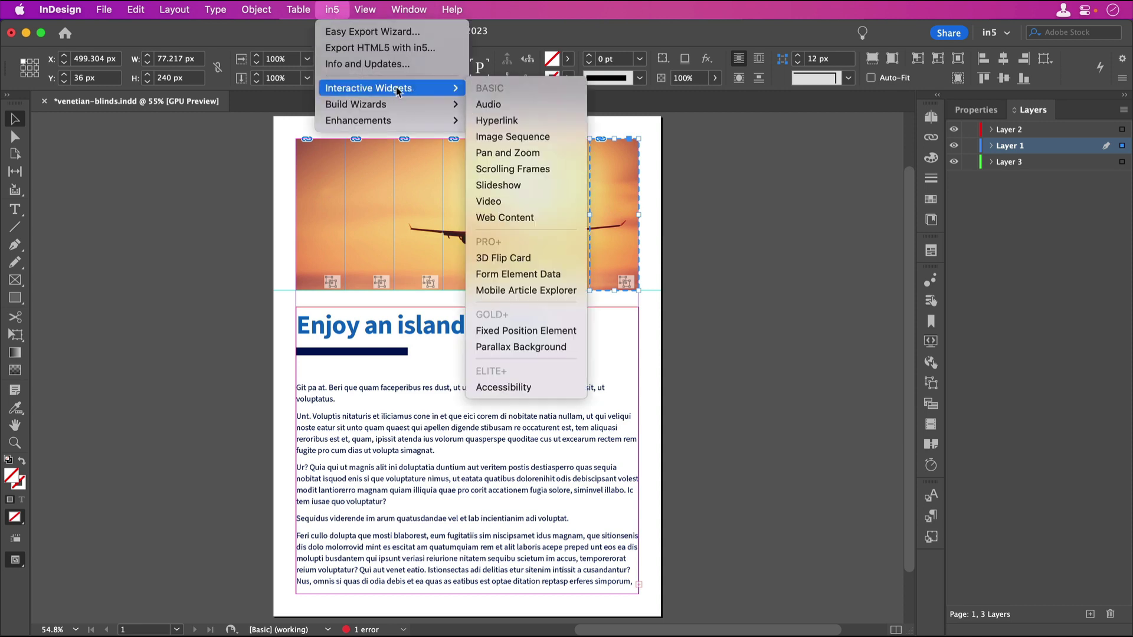
{"action": "left_click", "coordinate": [549, 258]}
{"action": "left_click_drag", "start_coordinate": [555, 253], "coordinate": [157, 140]}
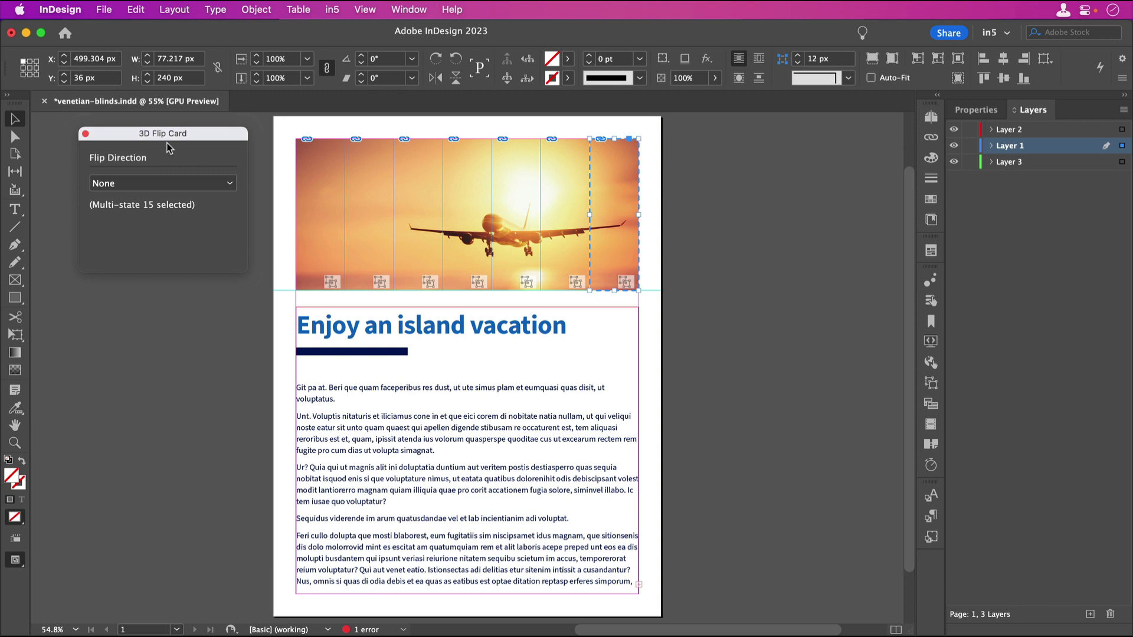
{"action": "left_click", "coordinate": [320, 171]}
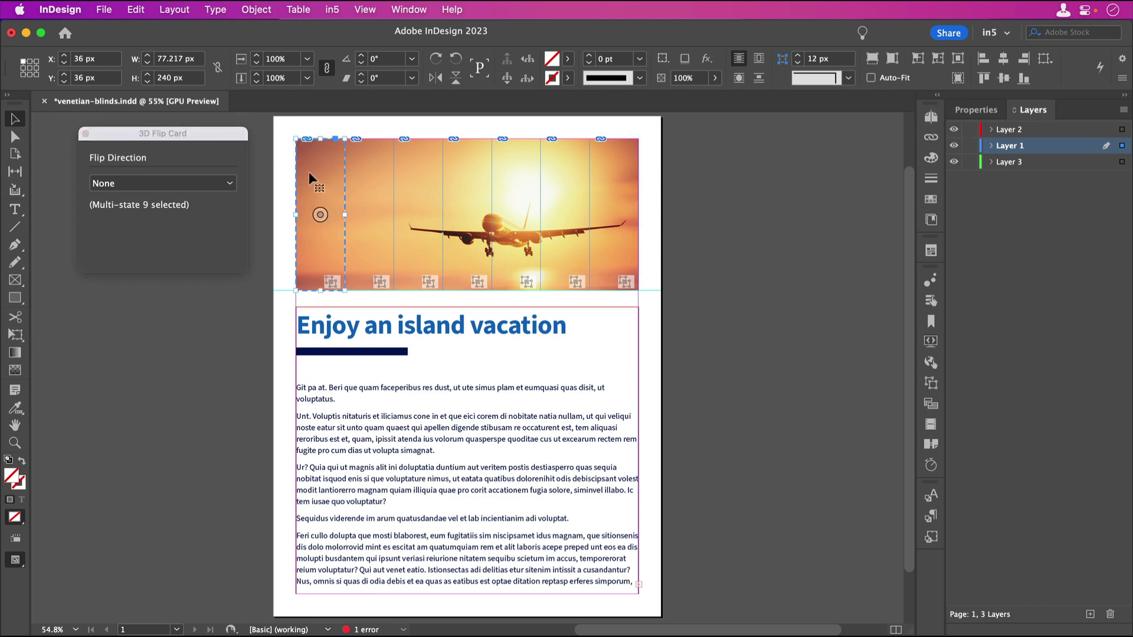
{"action": "left_click", "coordinate": [177, 184]}
{"action": "left_click", "coordinate": [170, 213]}
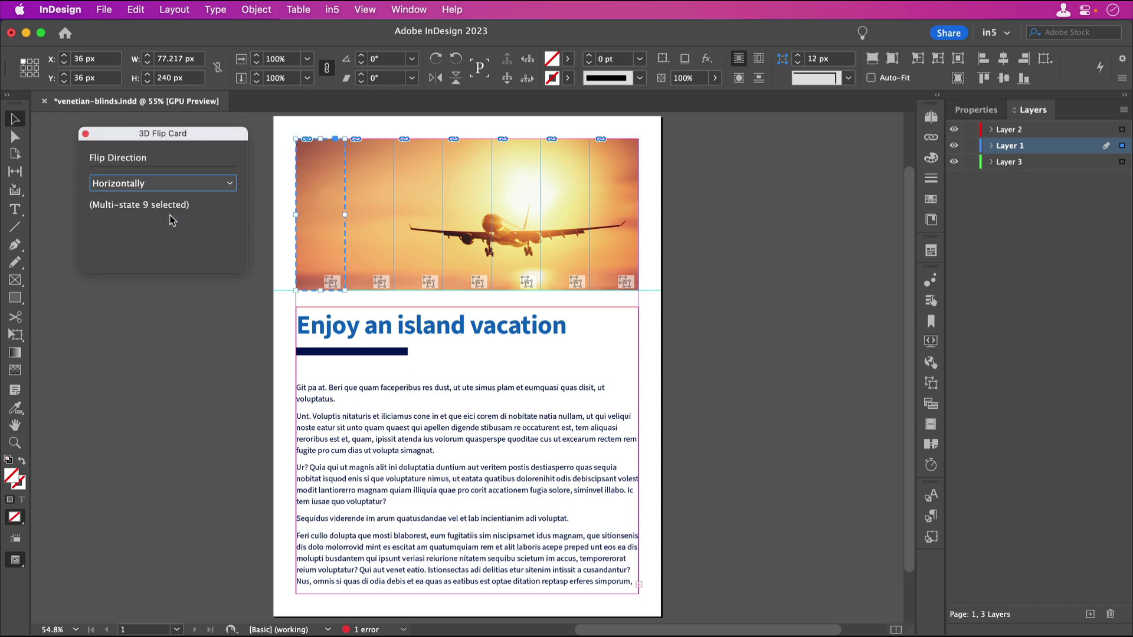
Set the 3D flip direction to Horizontally for the second, third and fourth multi-state slices
{"action": "left_click", "coordinate": [366, 161]}
{"action": "left_click", "coordinate": [154, 185]}
{"action": "left_click", "coordinate": [182, 213]}
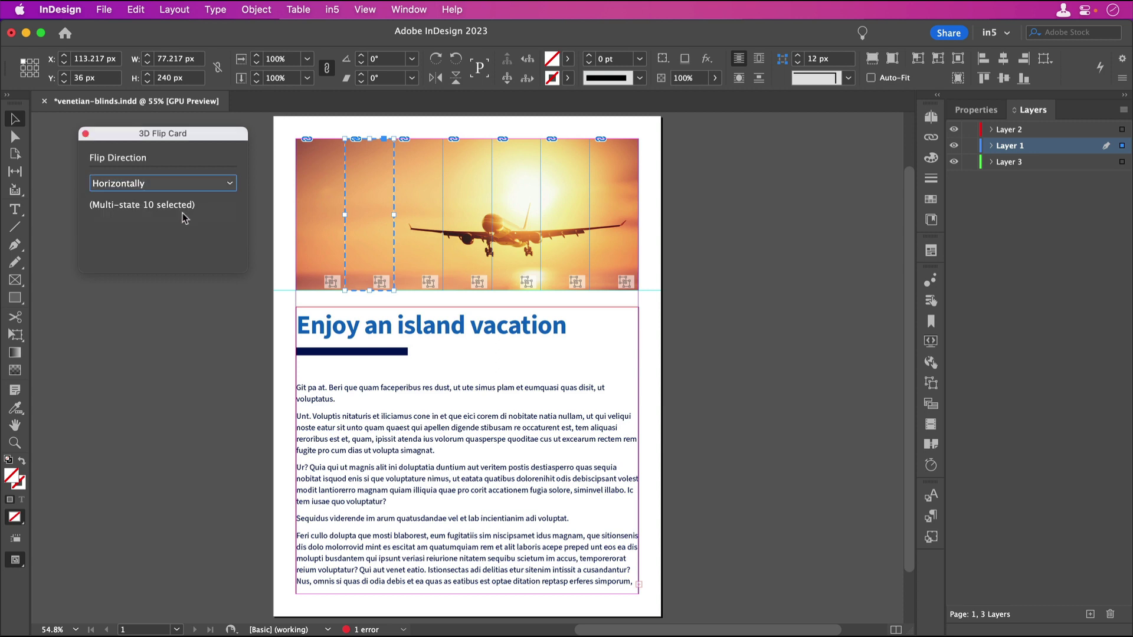
{"action": "left_click", "coordinate": [454, 171]}
{"action": "left_click", "coordinate": [131, 188]}
{"action": "left_click", "coordinate": [137, 215]}
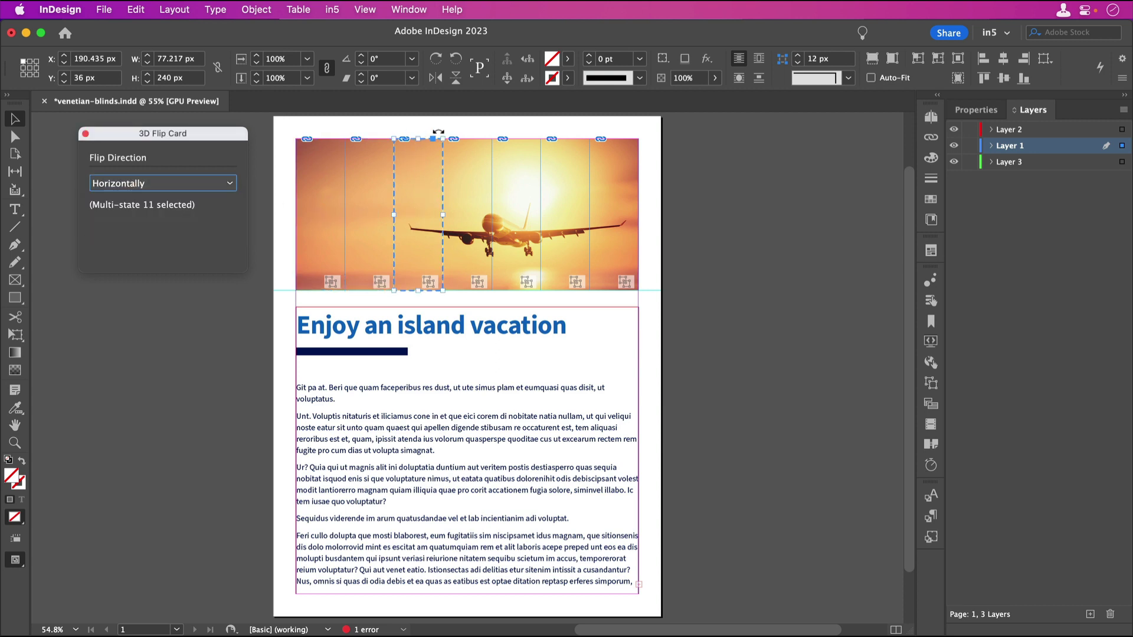
{"action": "left_click", "coordinate": [447, 192]}
{"action": "left_click", "coordinate": [154, 184]}
{"action": "left_click", "coordinate": [159, 214]}
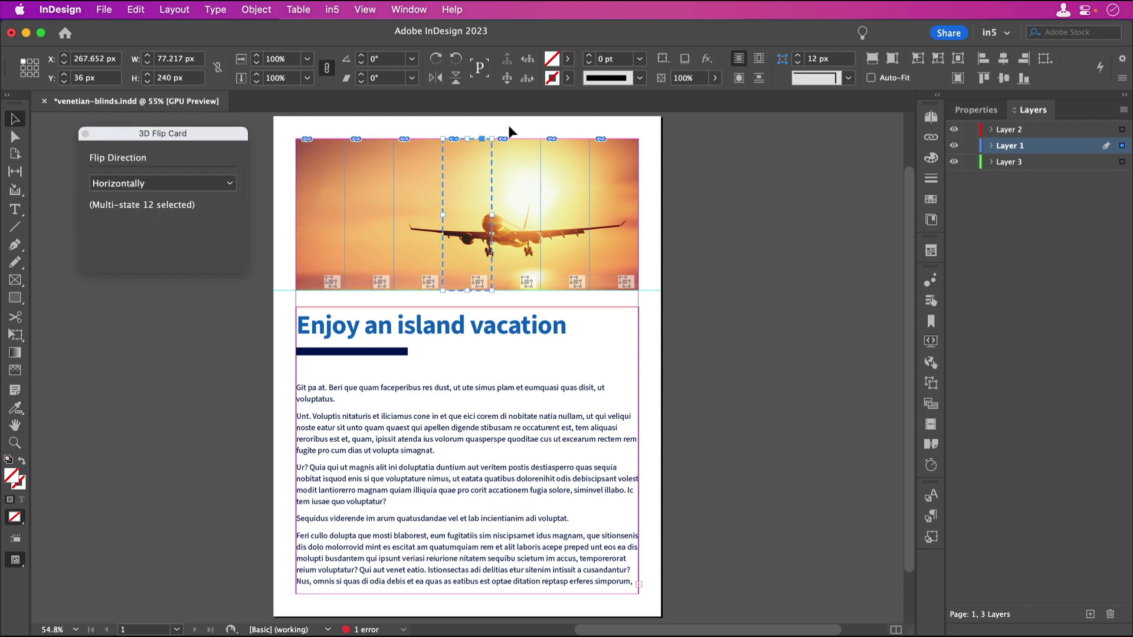
Set the 3D flip direction to Horizontally for the fifth, sixth and seventh multi-state slices
{"action": "left_click", "coordinate": [510, 150]}
{"action": "left_click", "coordinate": [117, 184]}
{"action": "left_click", "coordinate": [177, 217]}
{"action": "left_click", "coordinate": [547, 188]}
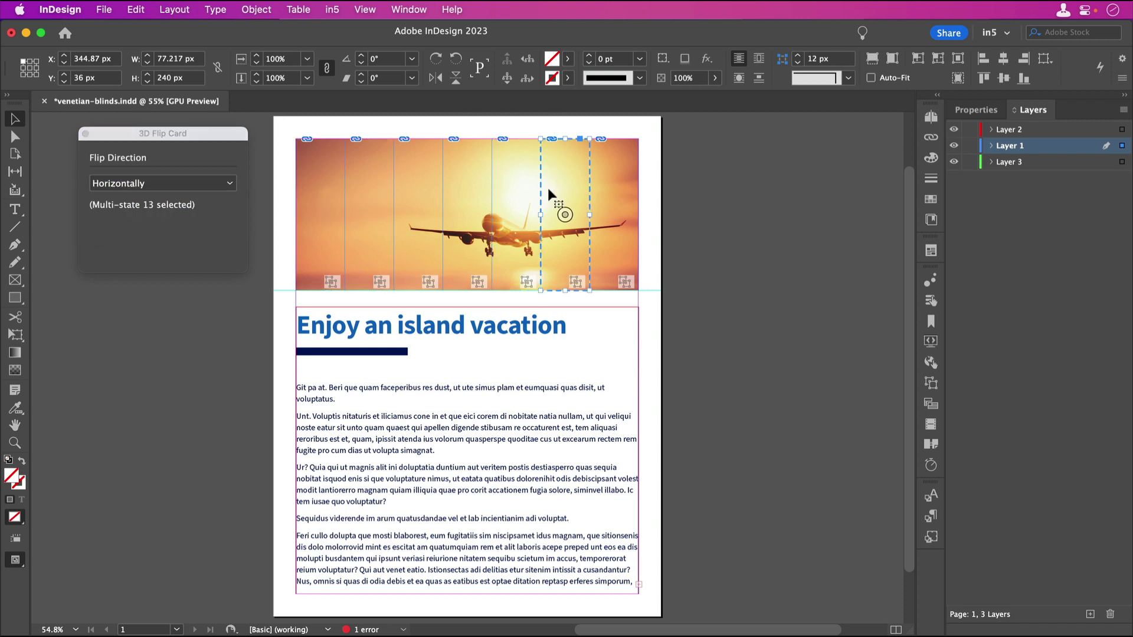
{"action": "left_click", "coordinate": [131, 179]}
{"action": "left_click", "coordinate": [152, 214]}
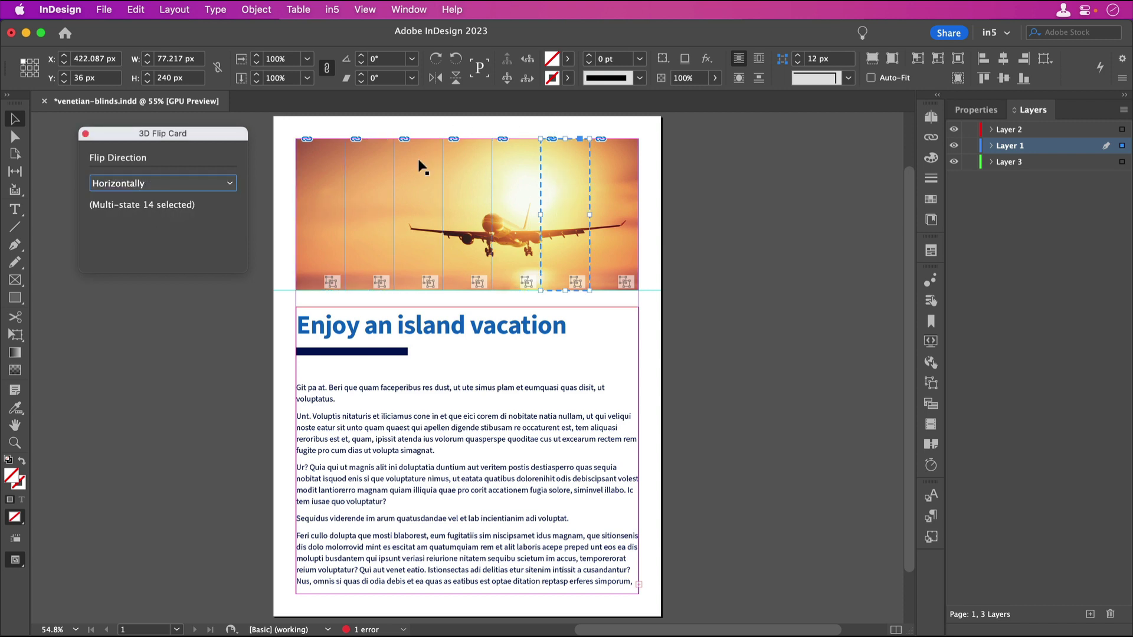
{"action": "left_click", "coordinate": [609, 151]}
{"action": "left_click", "coordinate": [229, 183]}
{"action": "left_click", "coordinate": [171, 214]}
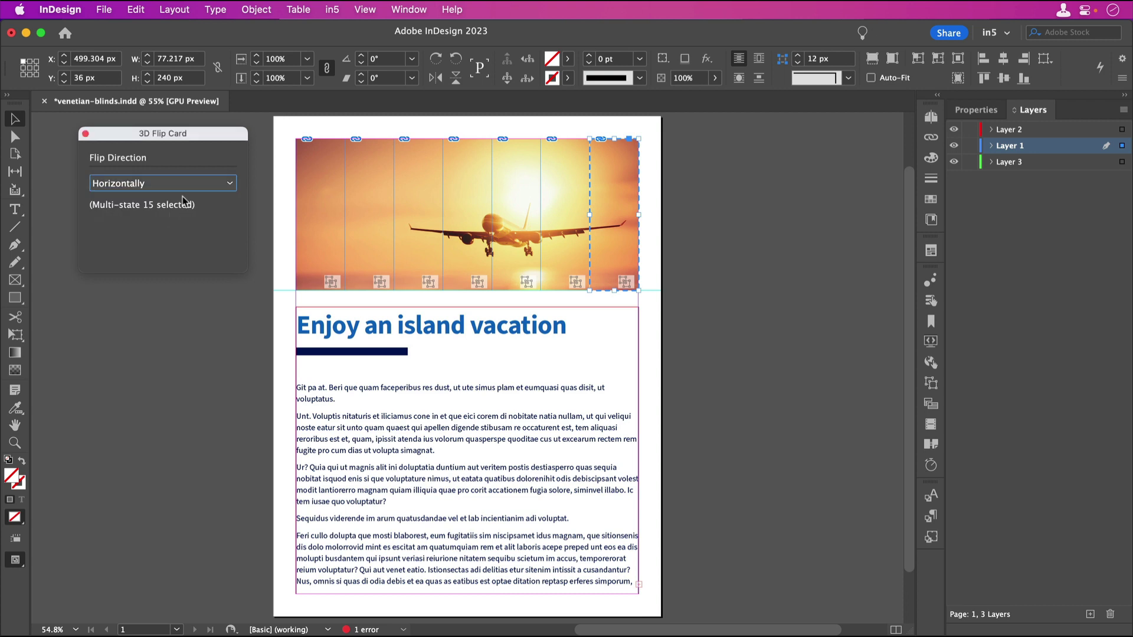
Open the in5 Slideshow widget and place it beneath the 3D Flip Card widget
{"action": "left_click", "coordinate": [338, 11]}
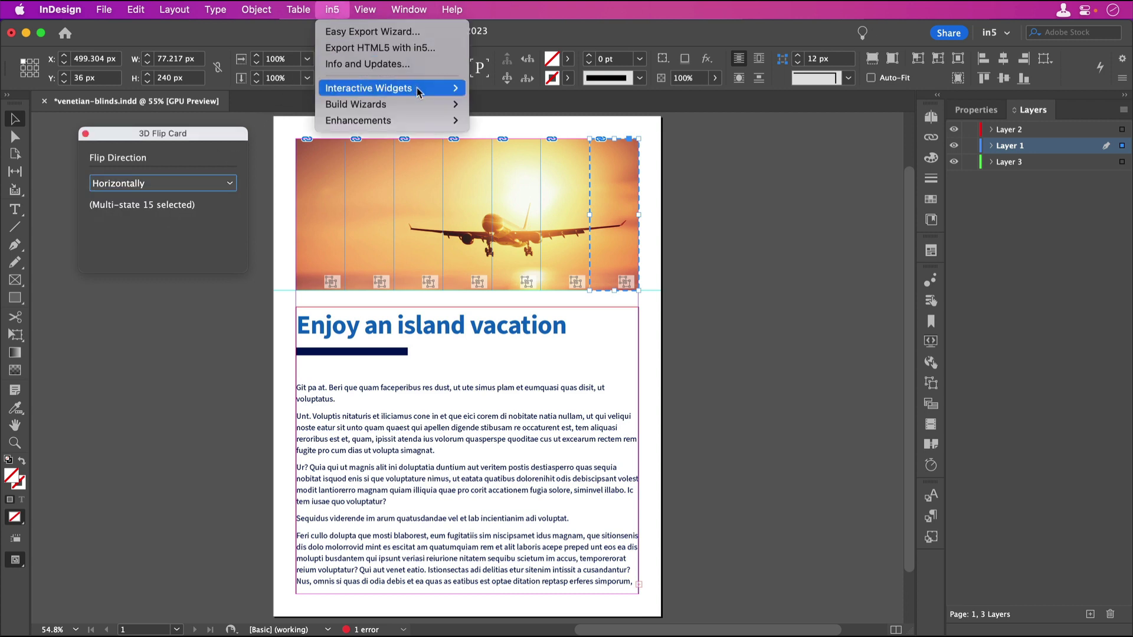
{"action": "mouse_move", "coordinate": [419, 92]}
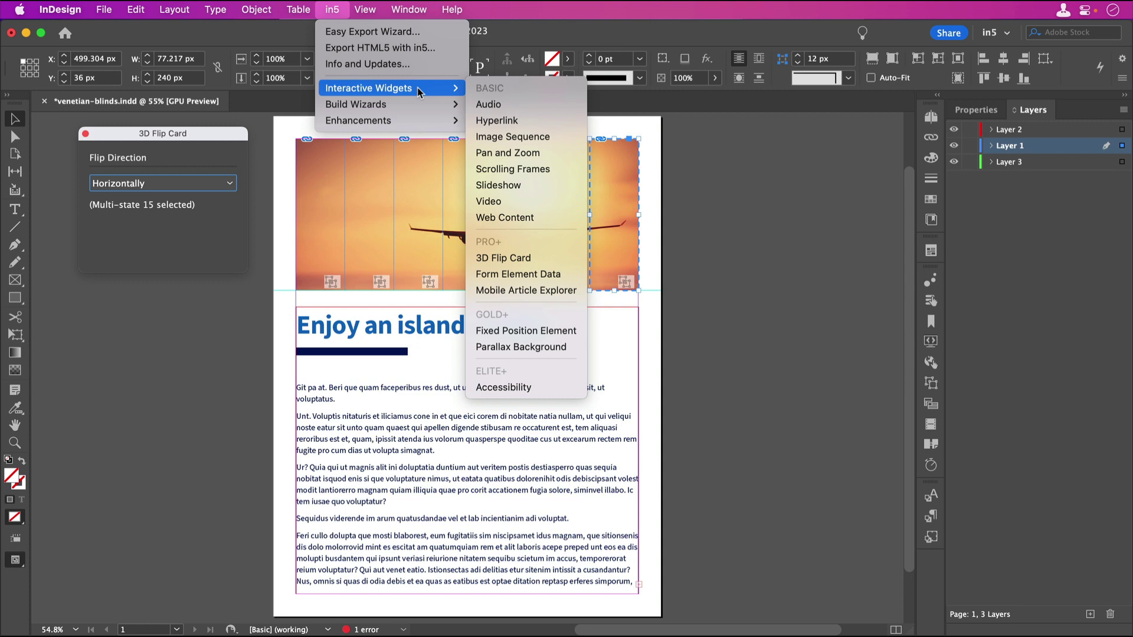
{"action": "left_click", "coordinate": [502, 185]}
{"action": "left_click_drag", "start_coordinate": [509, 175], "coordinate": [136, 291]}
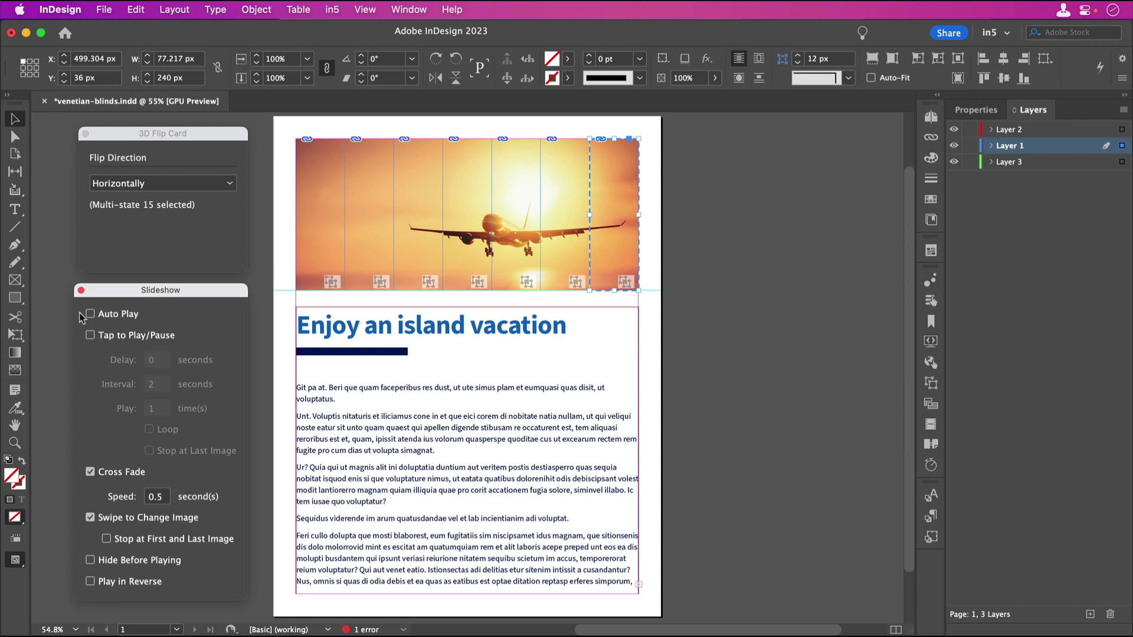
Set the first slice's slideshow to Auto Play and Loop, with Cross Fade and Swipe to Change Image off and a speed of 1 second
{"action": "left_click", "coordinate": [327, 164]}
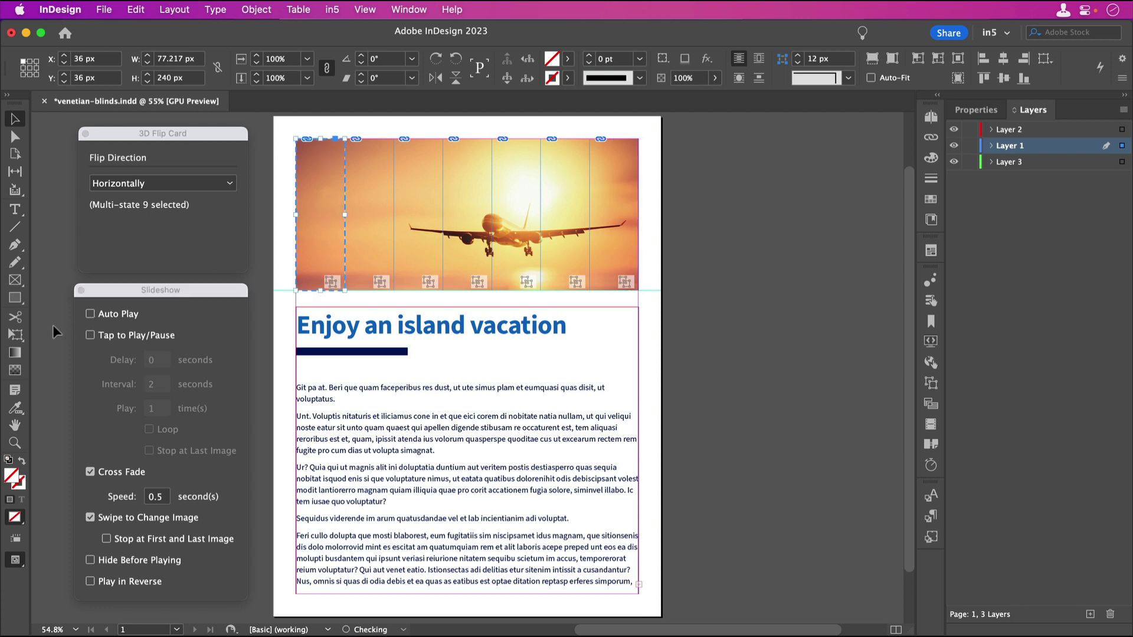
{"action": "left_click", "coordinate": [90, 314]}
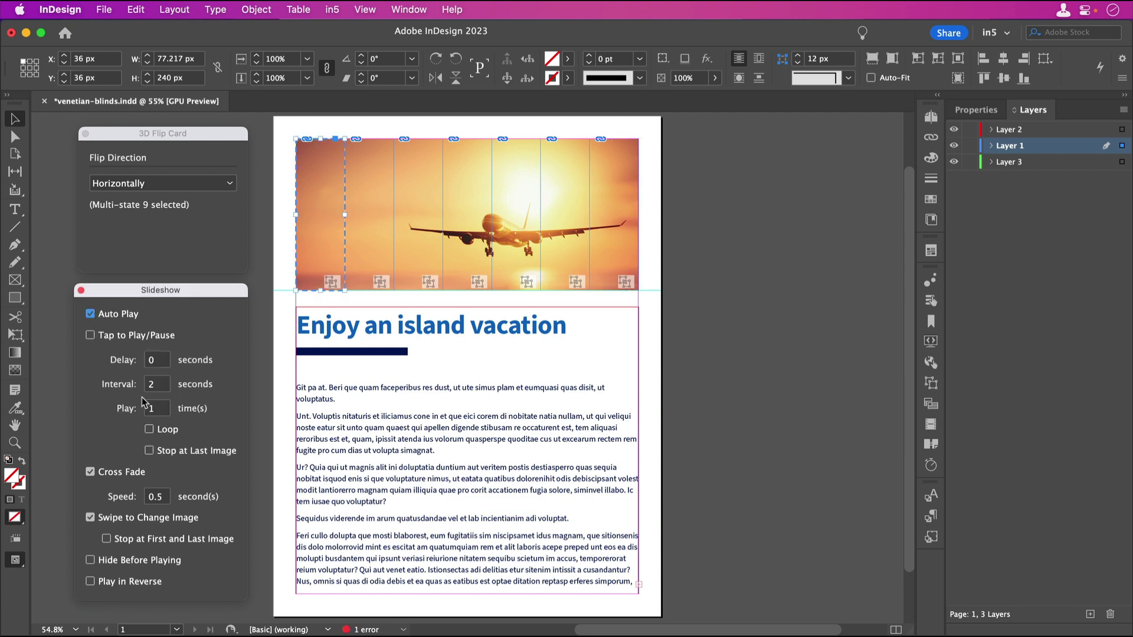
{"action": "left_click", "coordinate": [150, 430]}
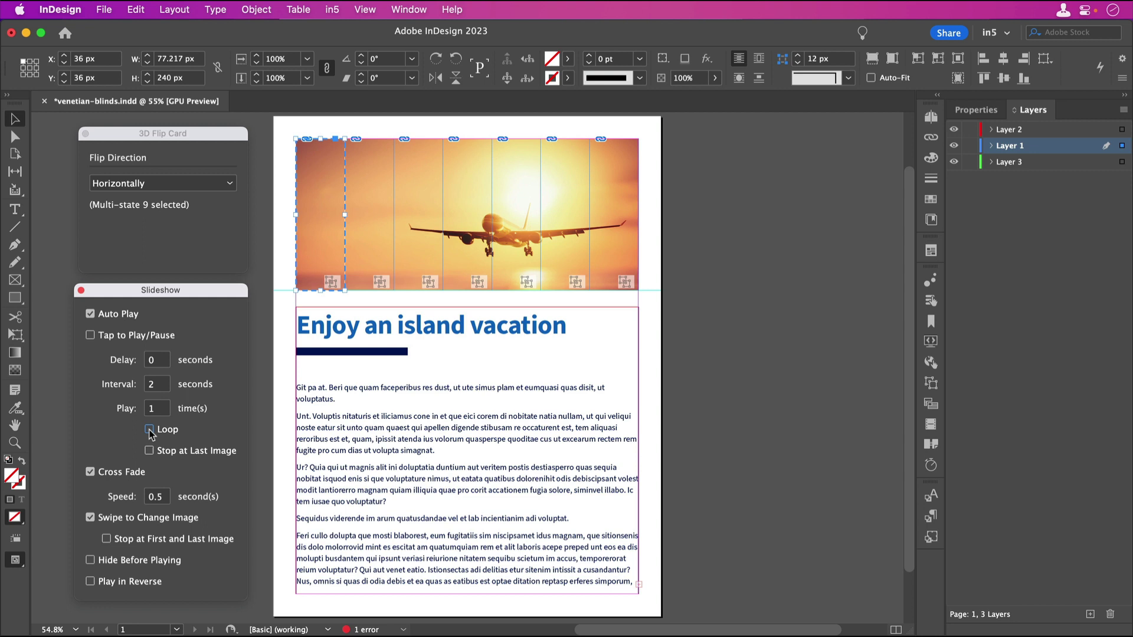
{"action": "left_click", "coordinate": [91, 472]}
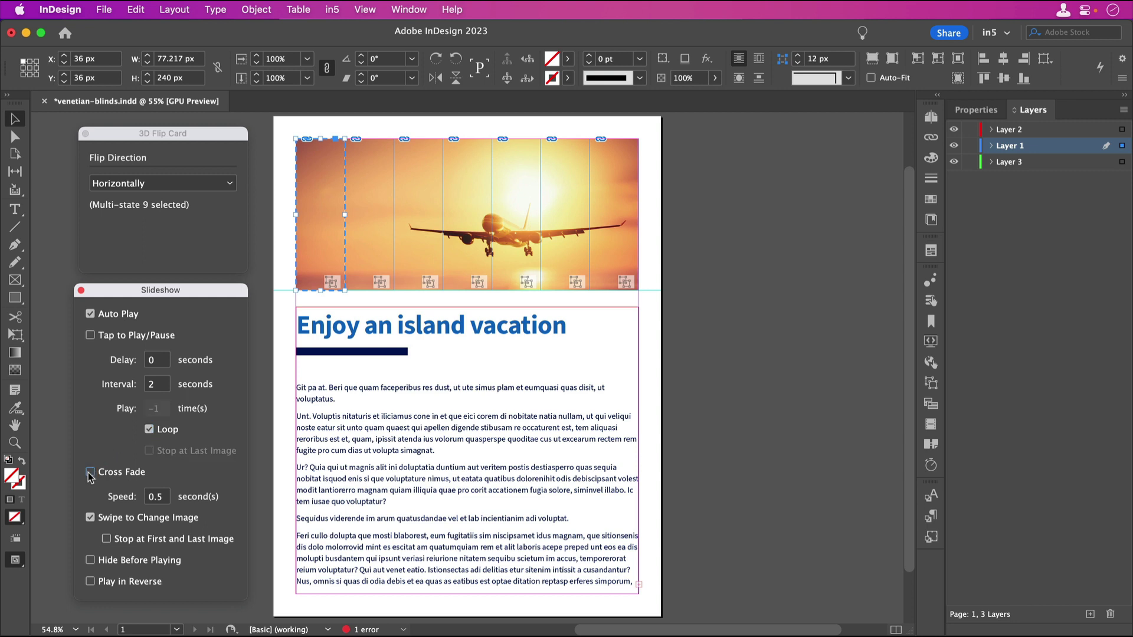
{"action": "left_click", "coordinate": [90, 518]}
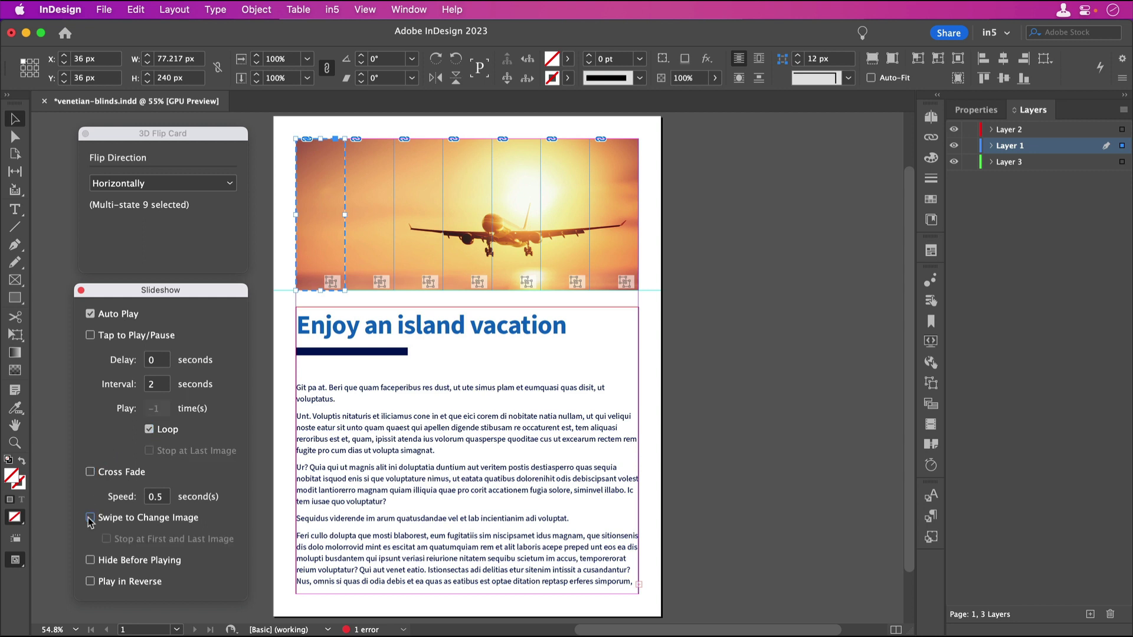
{"action": "left_click", "coordinate": [166, 501]}
{"action": "type", "text": "1"}
{"action": "key", "text": "Return"}
Apply the same auto-playing, looping slideshow settings to the other six slices and clear the selection
{"action": "left_click", "coordinate": [367, 154]}
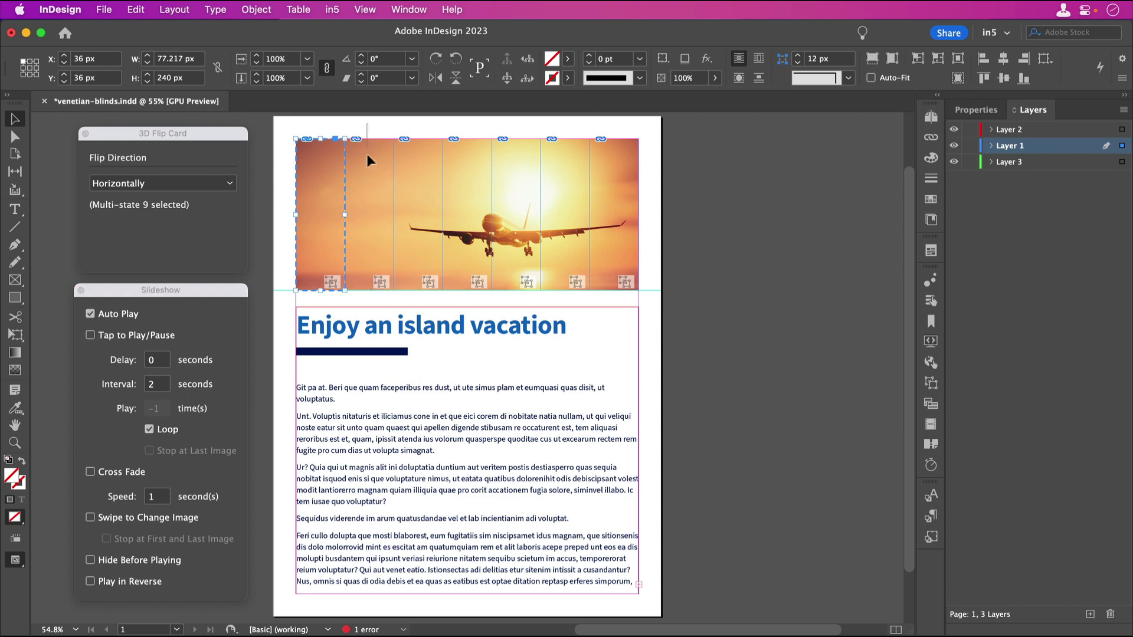
{"action": "left_click", "coordinate": [120, 314]}
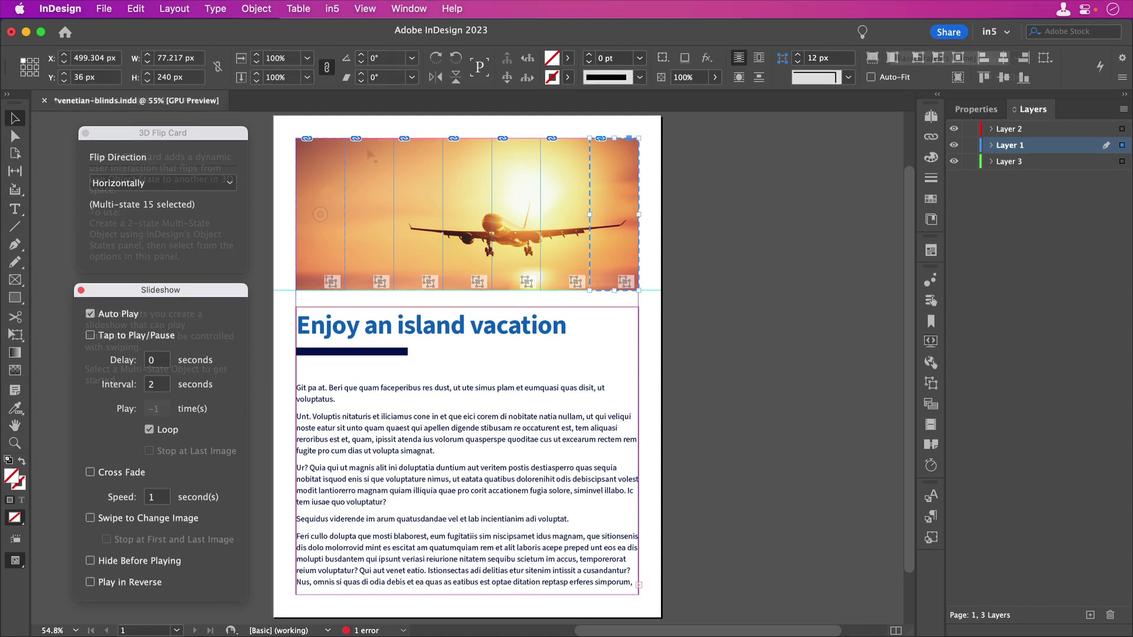
{"action": "key", "text": "super+shift+a"}
Export the document as HTML5 with in5 and detach the exported page into its own resized browser window
{"action": "left_click", "coordinate": [332, 9]}
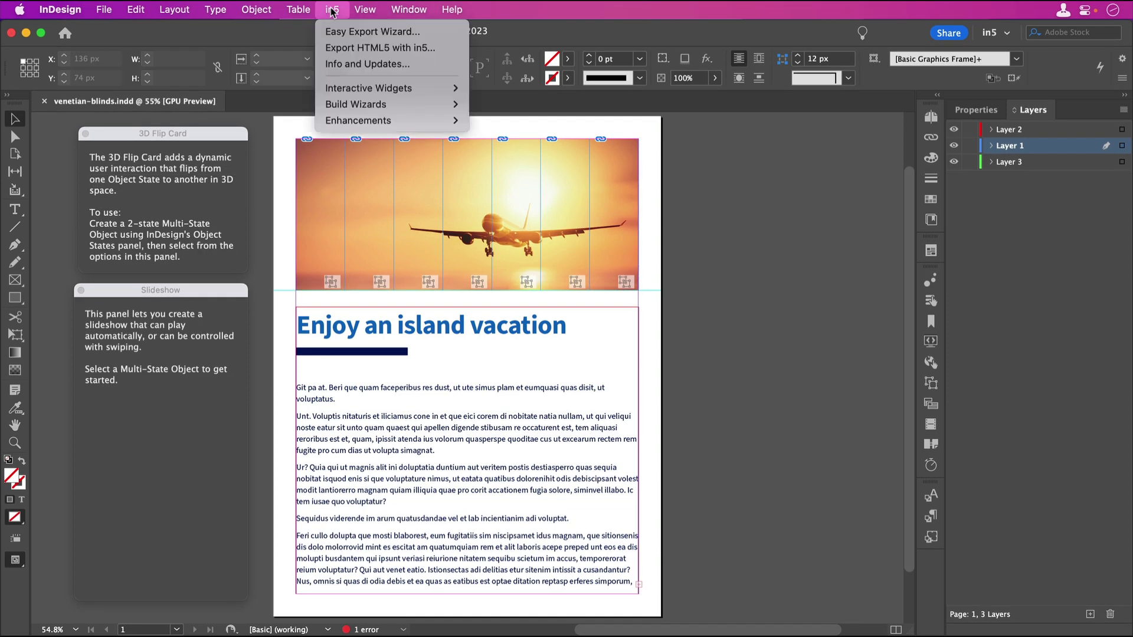
{"action": "left_click", "coordinate": [433, 49]}
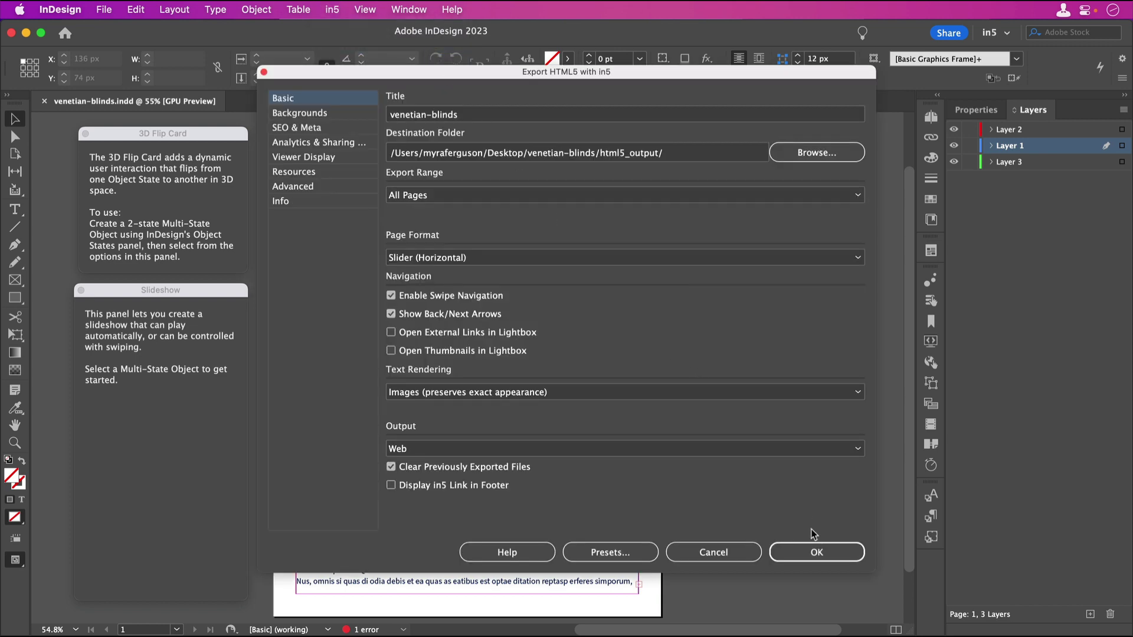
{"action": "left_click", "coordinate": [816, 551]}
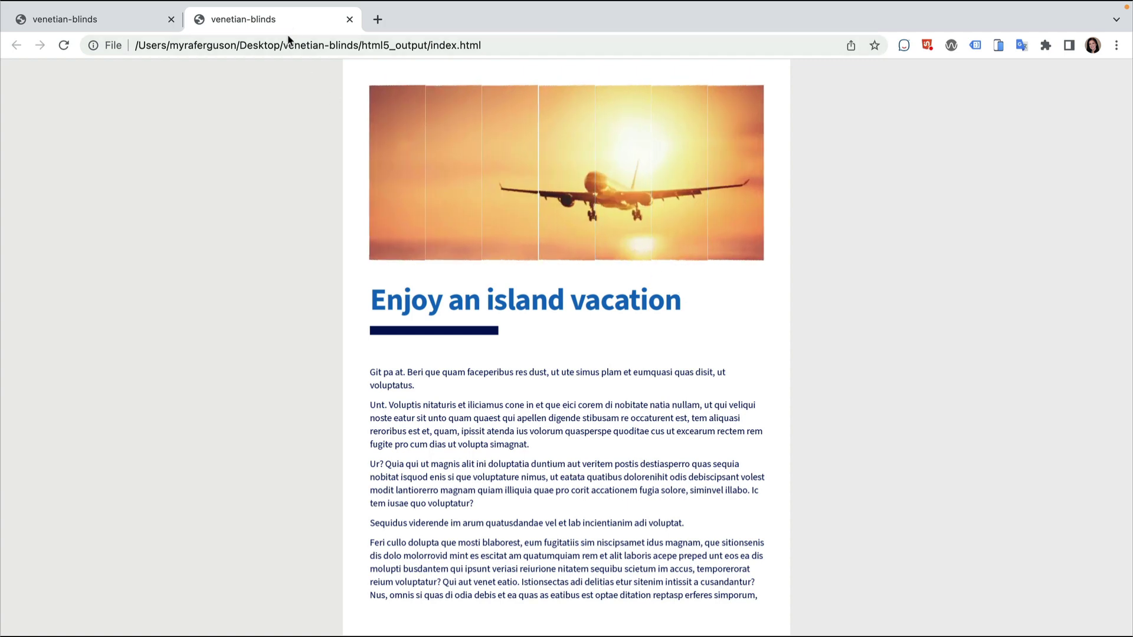
{"action": "left_click_drag", "start_coordinate": [289, 19], "coordinate": [286, 56]}
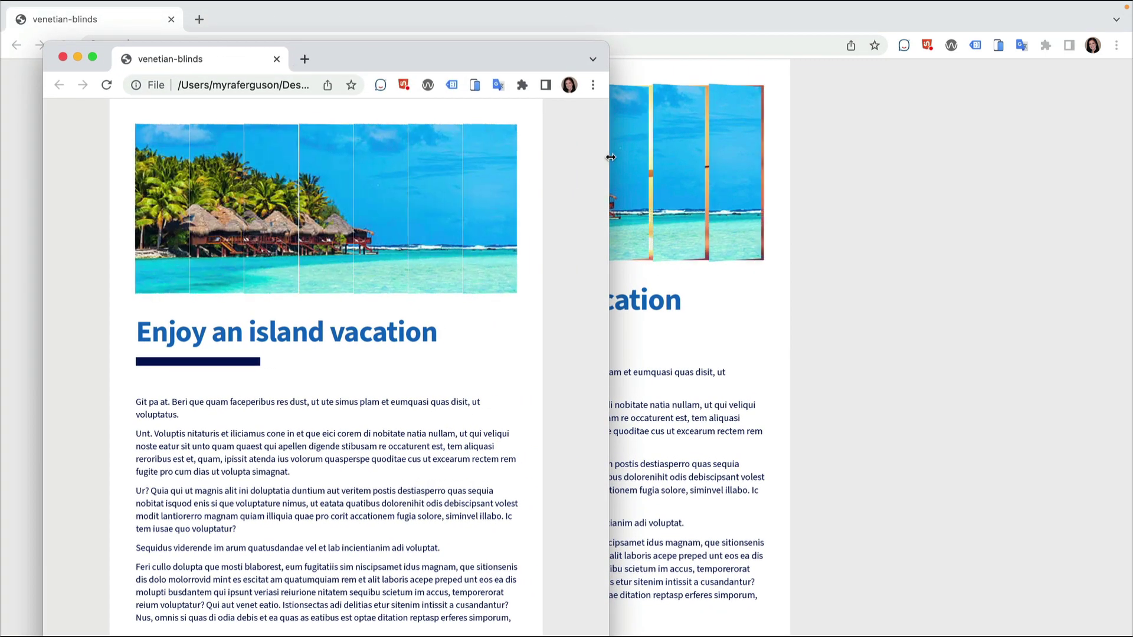
{"action": "left_click_drag", "start_coordinate": [601, 48], "coordinate": [274, 165]}
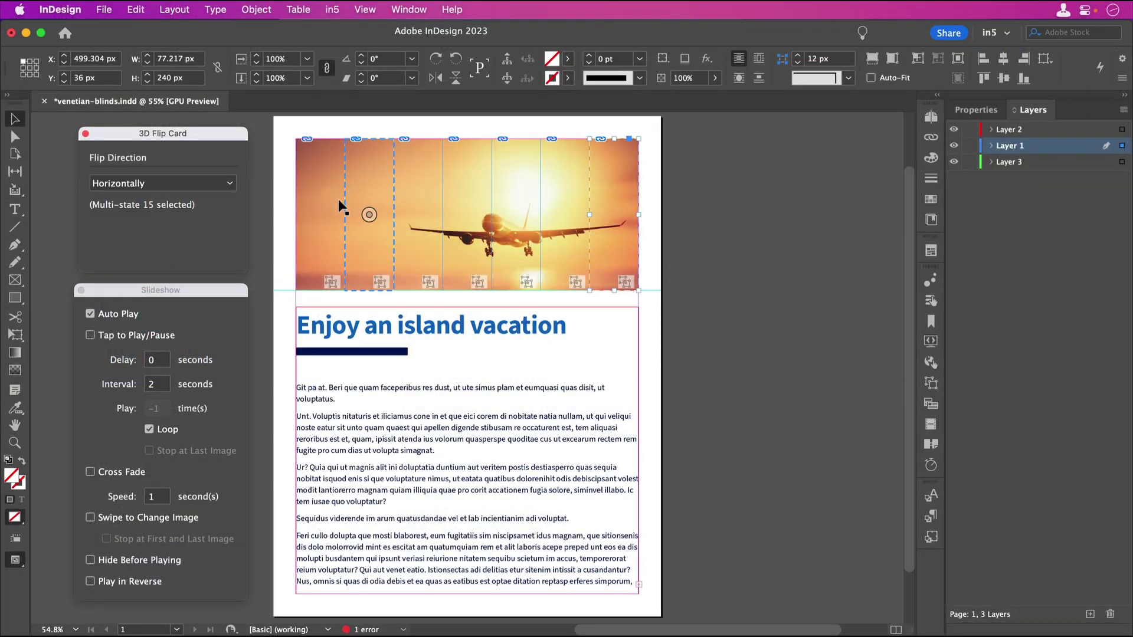
Duplicate the first slice in place in InDesign and widen the copy to about 540.5 px to cover the whole picture
{"action": "left_click", "coordinate": [285, 172]}
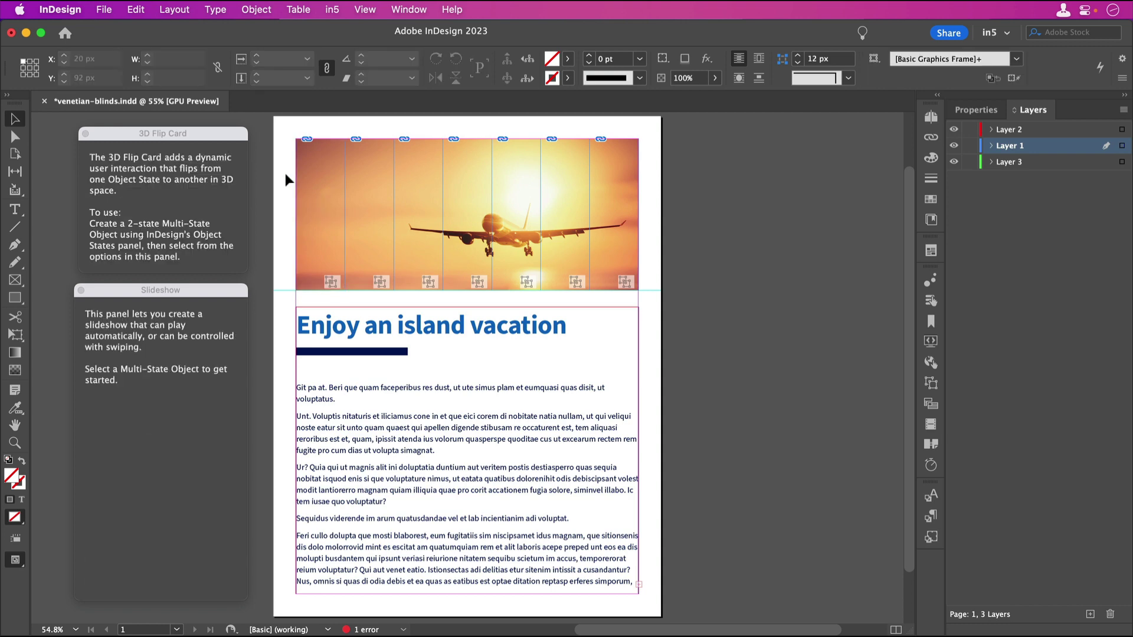
{"action": "right_click", "coordinate": [285, 173]}
{"action": "left_click", "coordinate": [317, 207]}
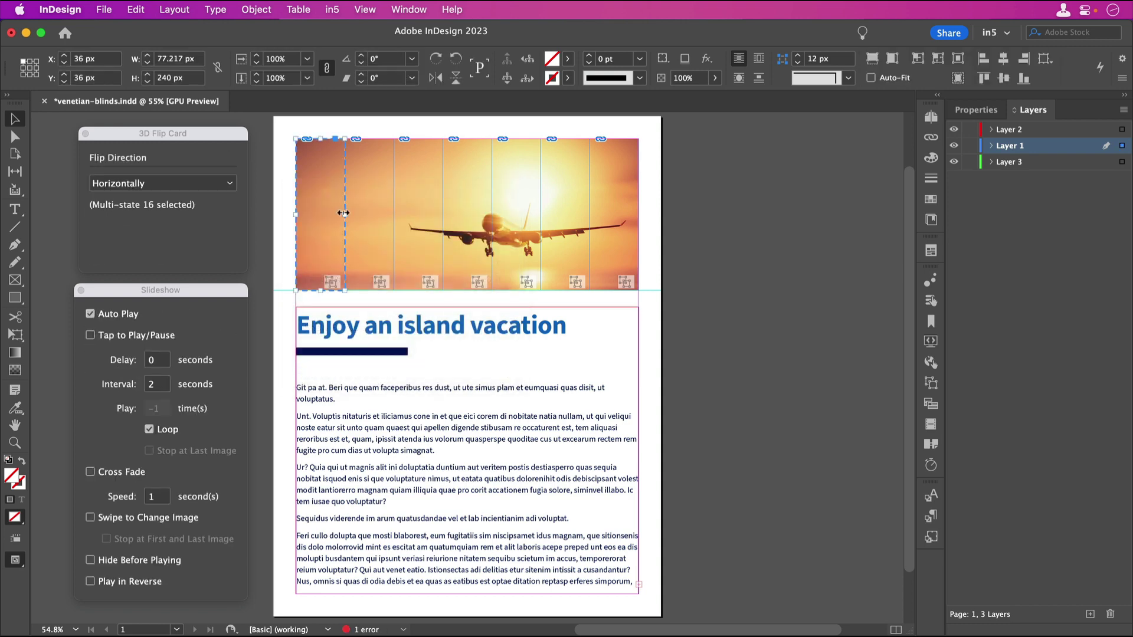
{"action": "left_click_drag", "start_coordinate": [344, 213], "coordinate": [641, 219]}
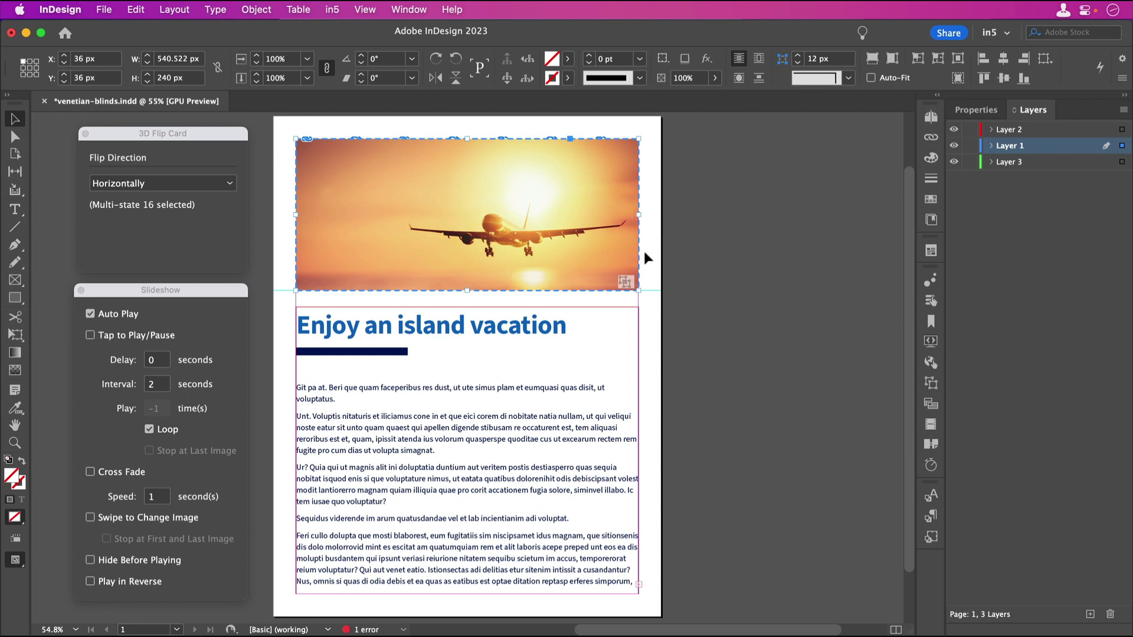
Set the full-width multi-state copy's flip direction to None and send it behind the seven slices
{"action": "left_click", "coordinate": [208, 189]}
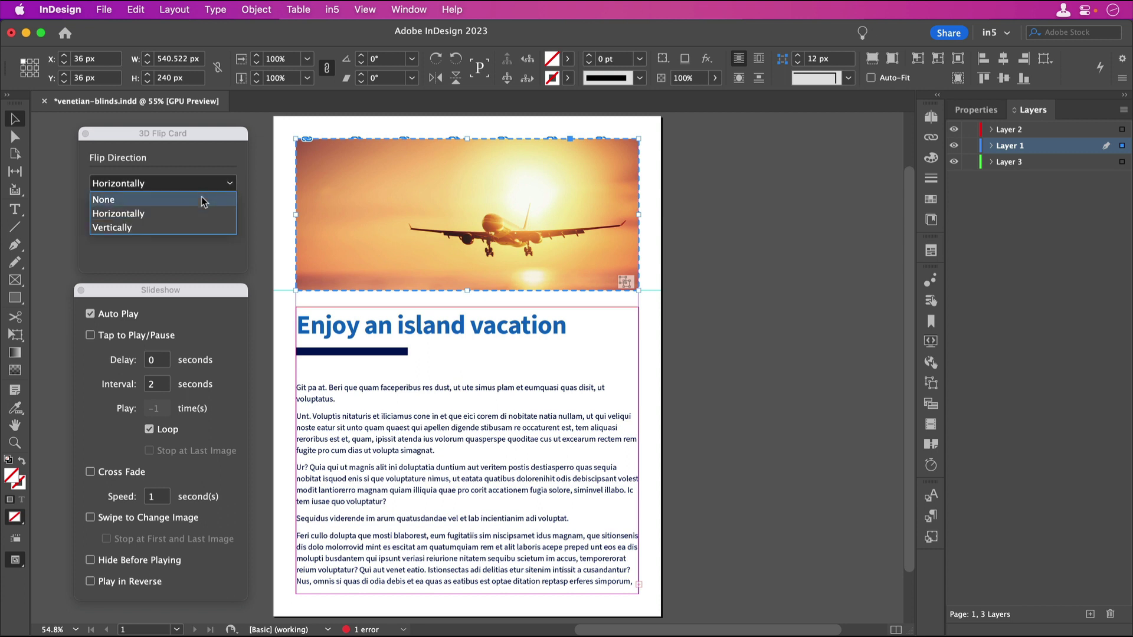
{"action": "left_click", "coordinate": [201, 197]}
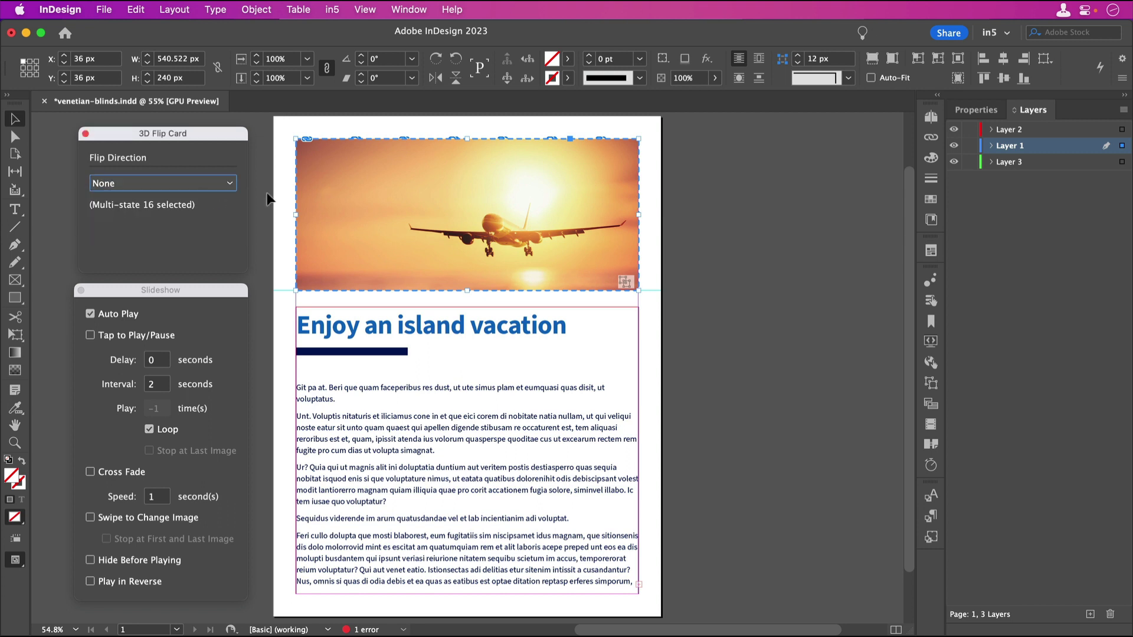
{"action": "right_click", "coordinate": [311, 193]}
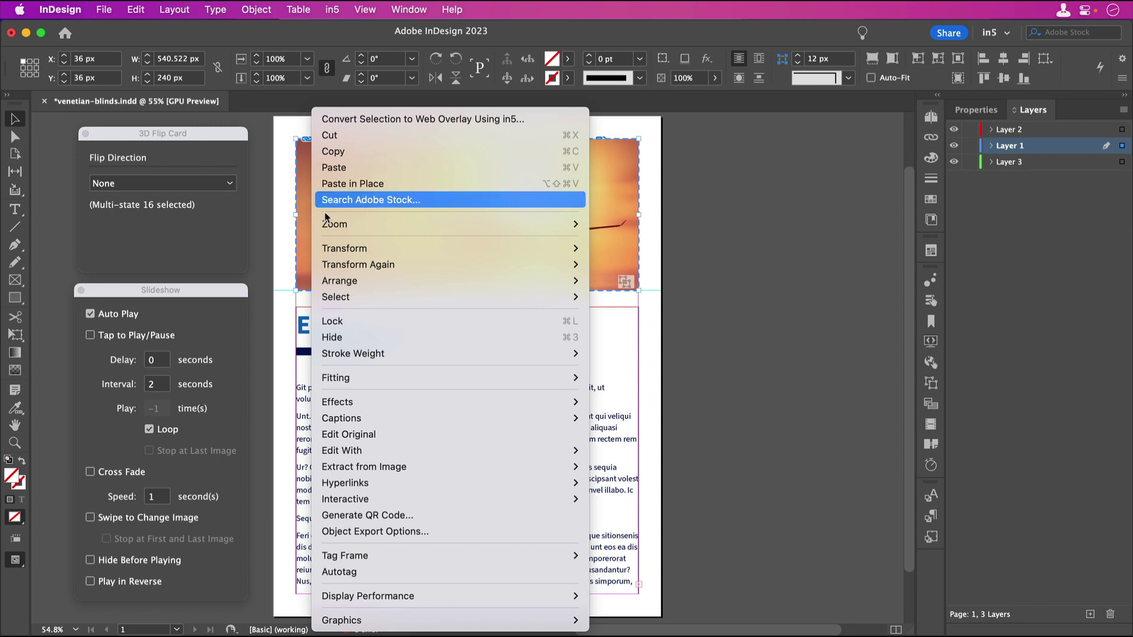
{"action": "mouse_move", "coordinate": [379, 285]}
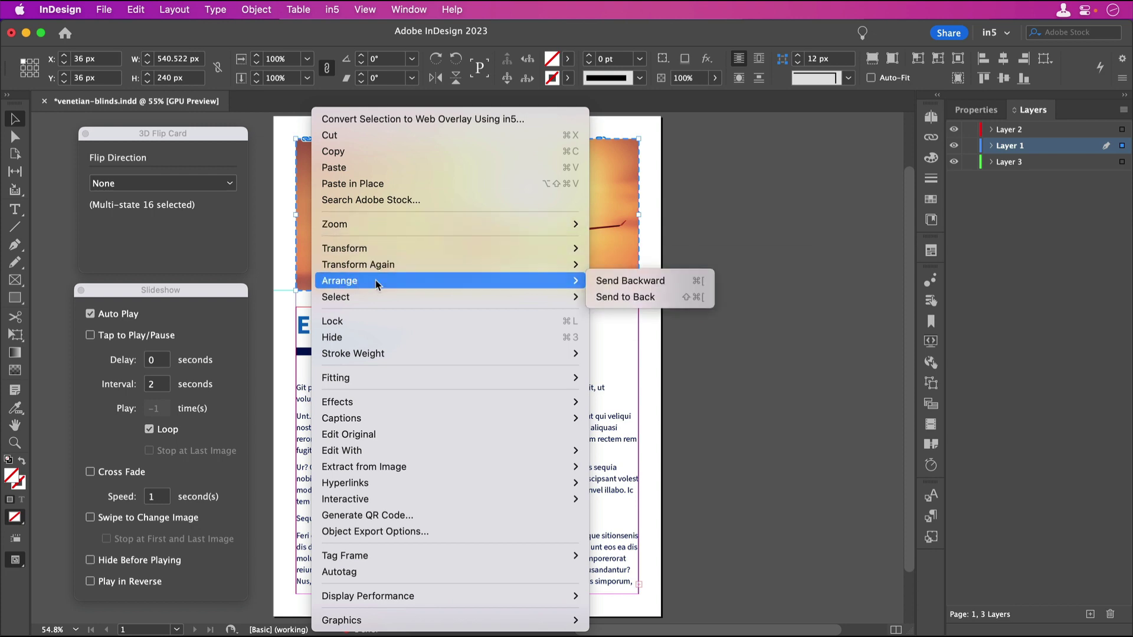
{"action": "left_click", "coordinate": [625, 297]}
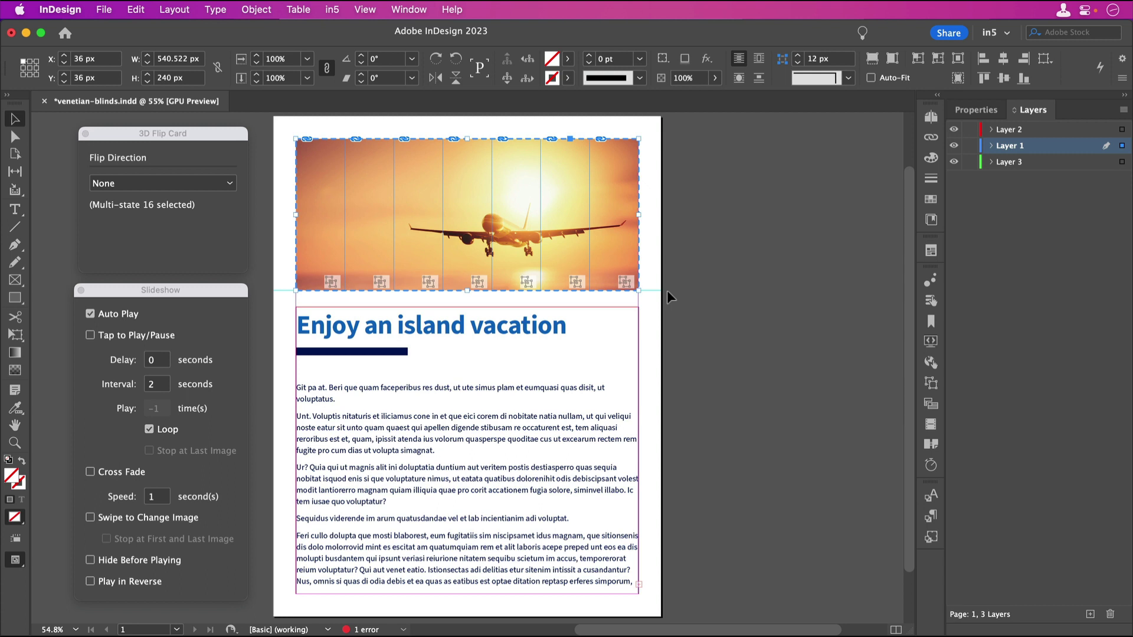
Draw an empty rectangle about 570 by 266 px around the sliced picture and save the document
{"action": "left_click", "coordinate": [16, 298]}
{"action": "left_click_drag", "start_coordinate": [284, 128], "coordinate": [646, 297]}
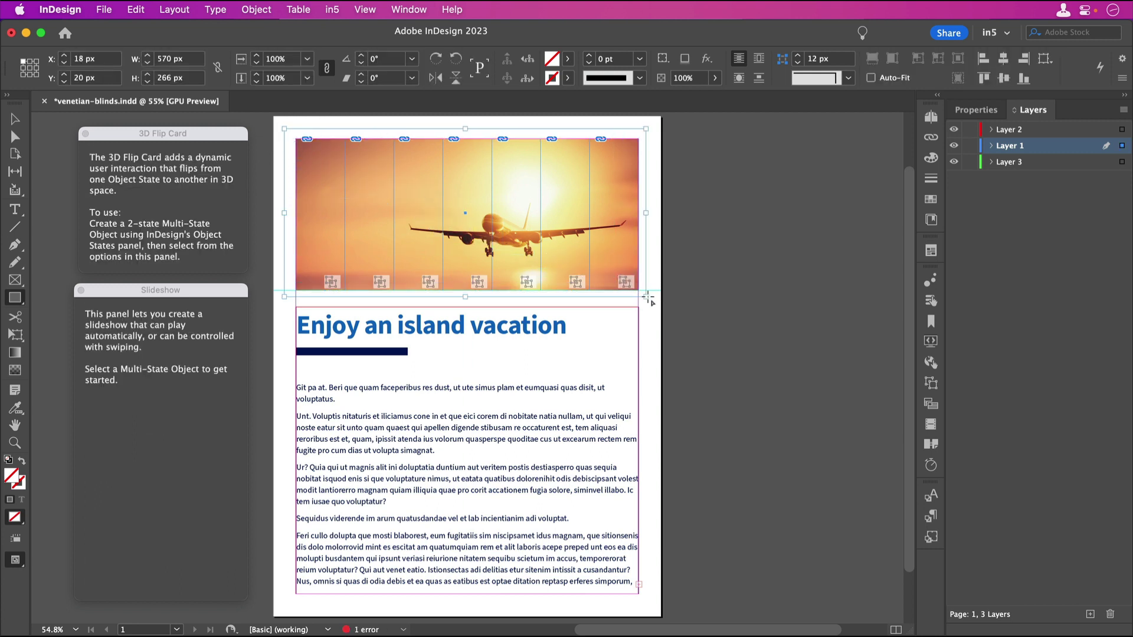
{"action": "key", "text": "super+s"}
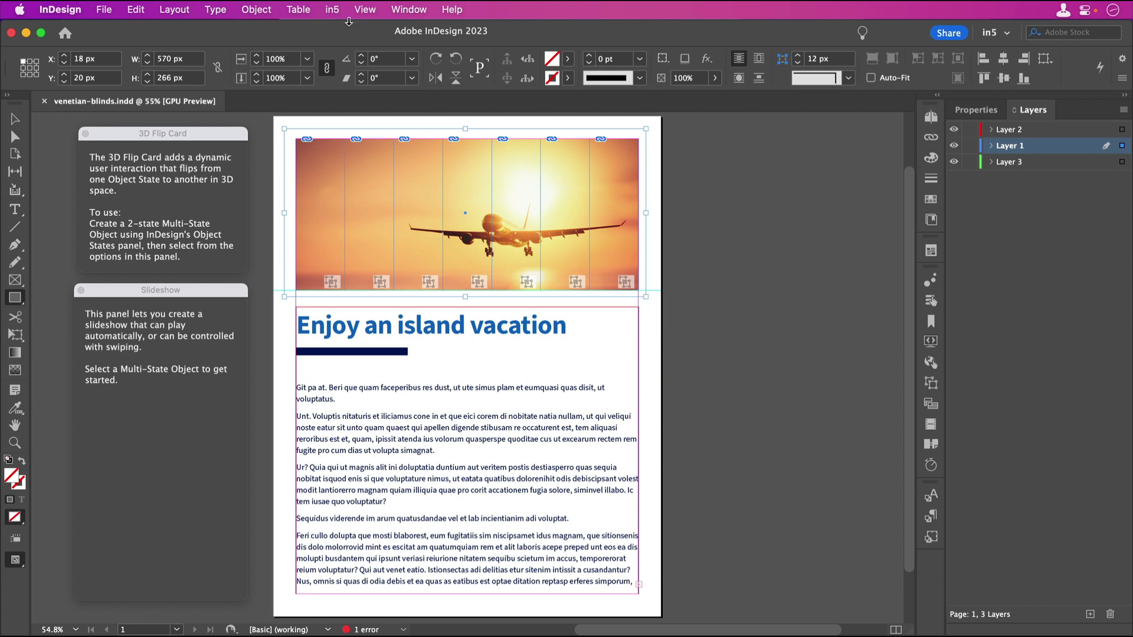
Export the updated document again as HTML5 with in5 to preview the effect in the browser
{"action": "left_click", "coordinate": [335, 10]}
{"action": "left_click", "coordinate": [418, 46]}
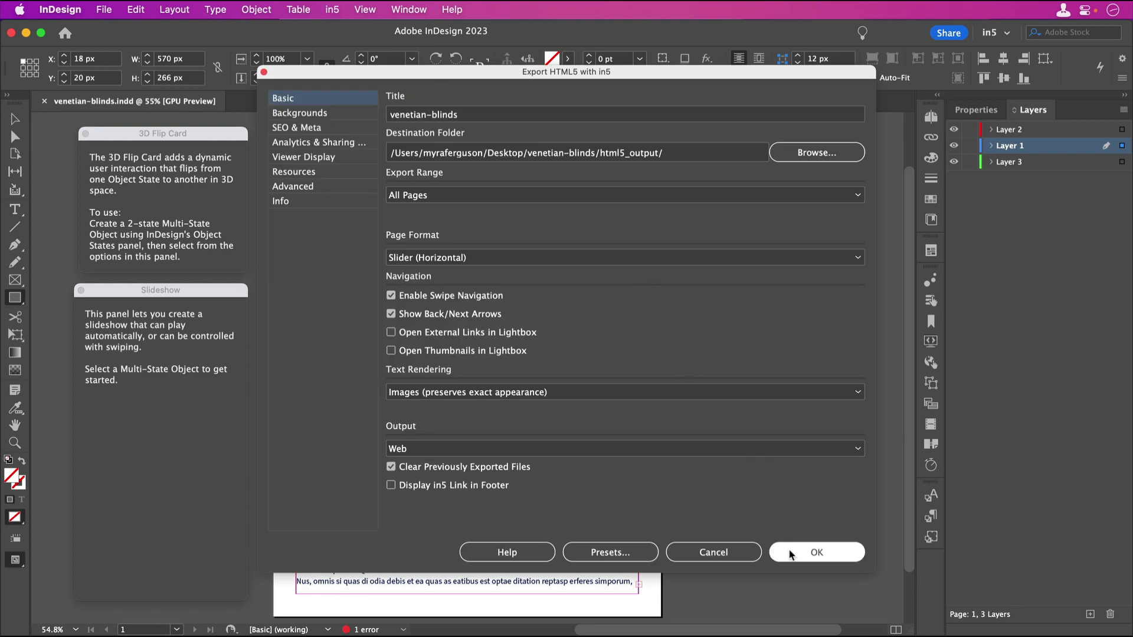
{"action": "left_click", "coordinate": [791, 552]}
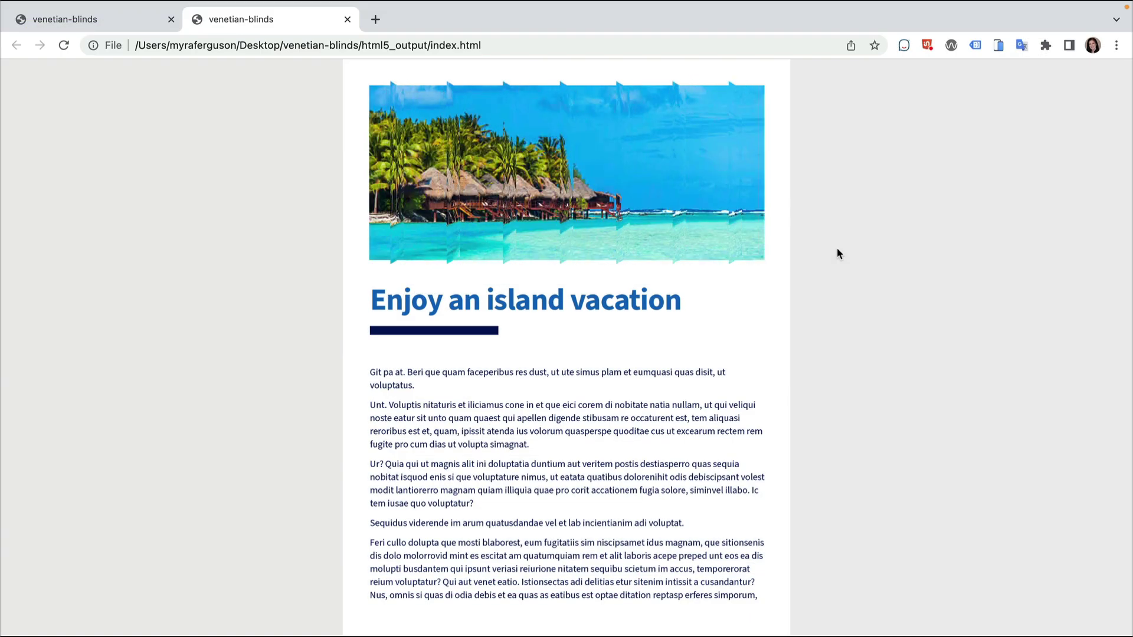